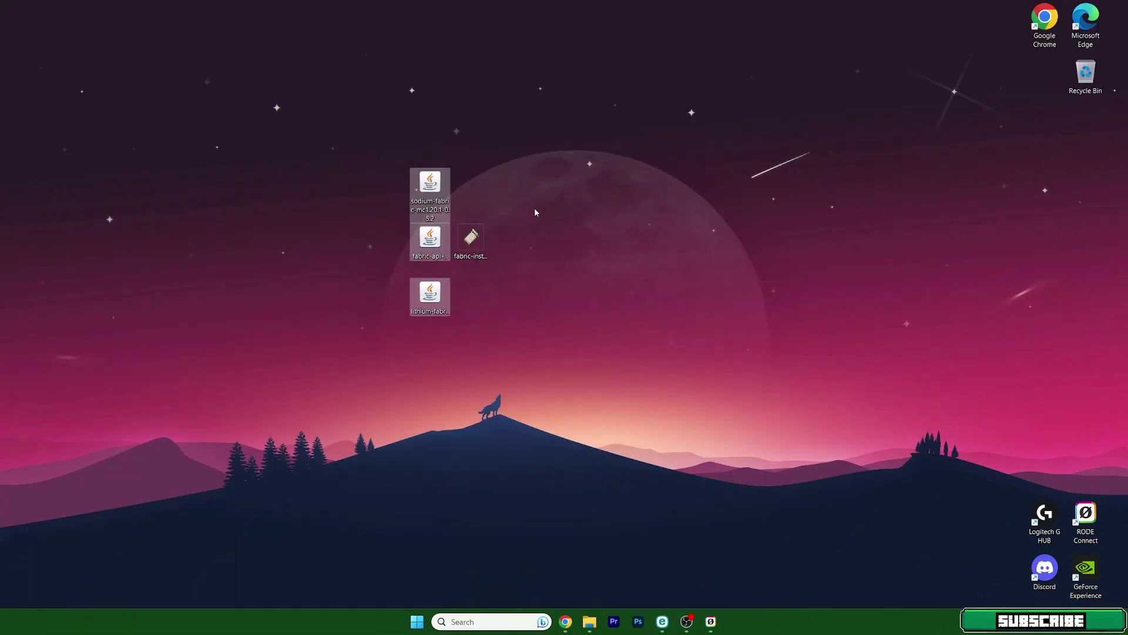
- Scroll the Sketch Bros Sodium guide to its Downloads links and highlight the Sodium Mod link
drag(358, 158, 485, 320)
click(486, 320)
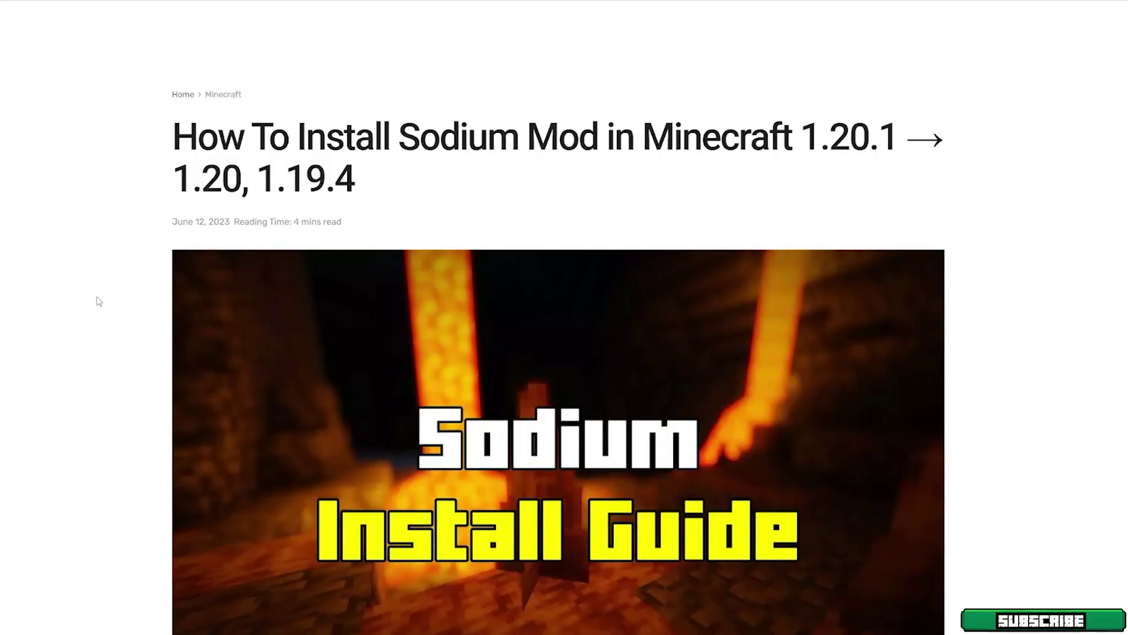
scroll(97, 256, down, 1)
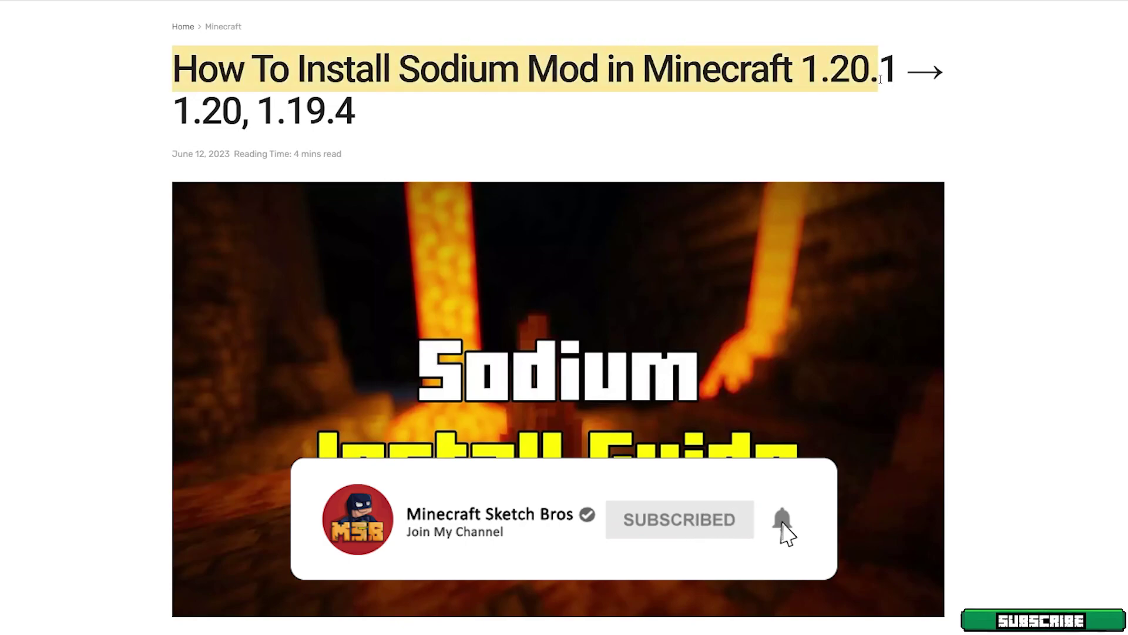
scroll(141, 113, down, 8)
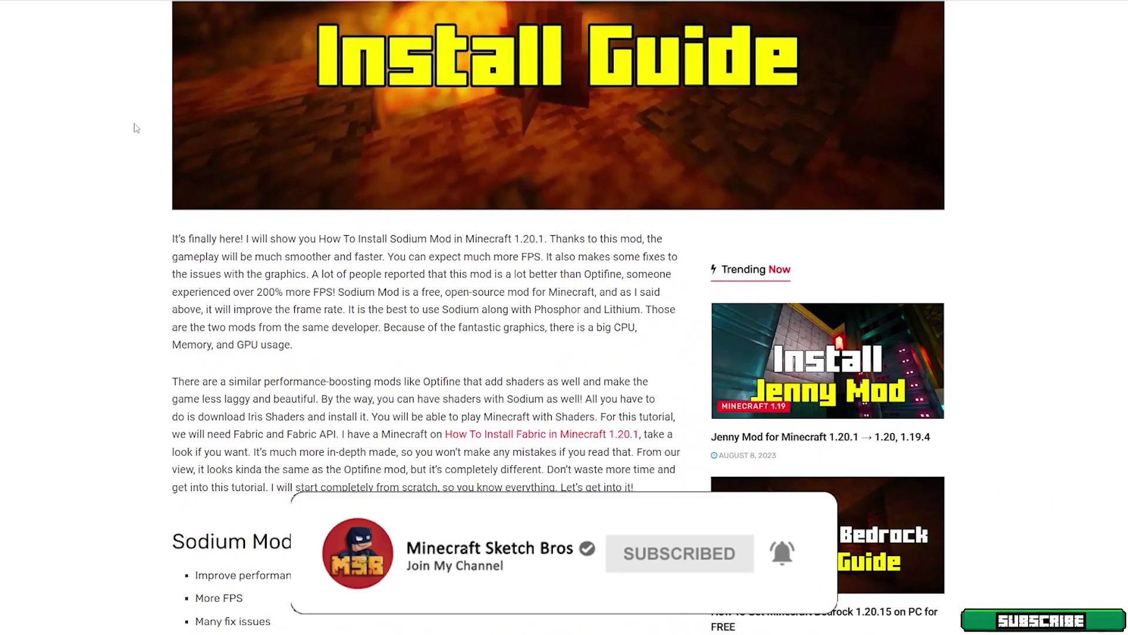
scroll(158, 113, down, 7)
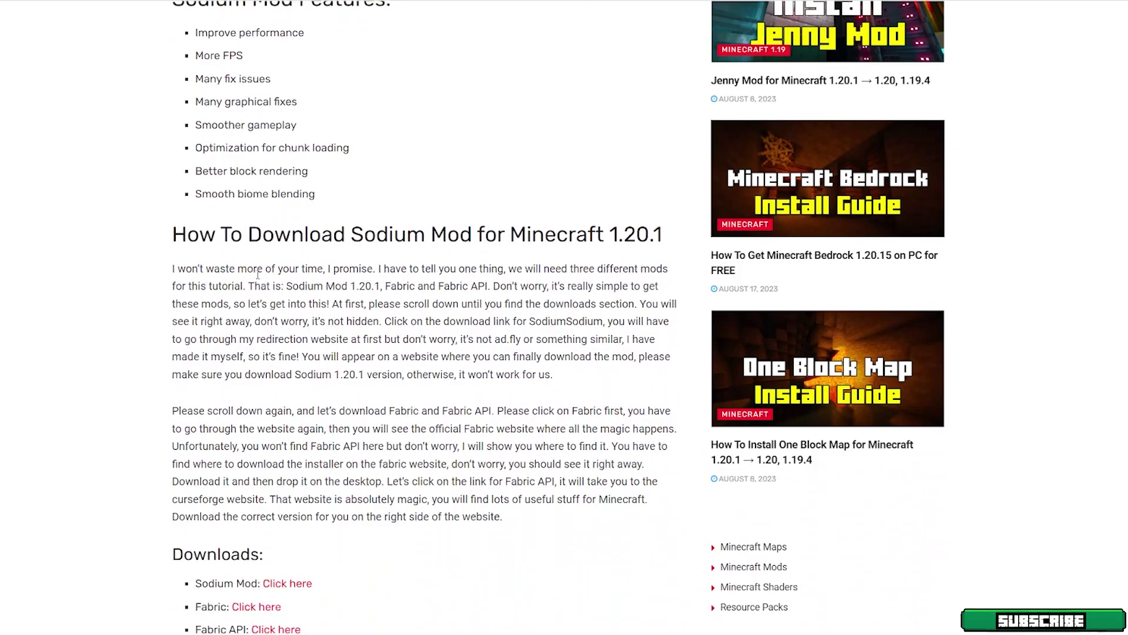
scroll(243, 272, down, 3)
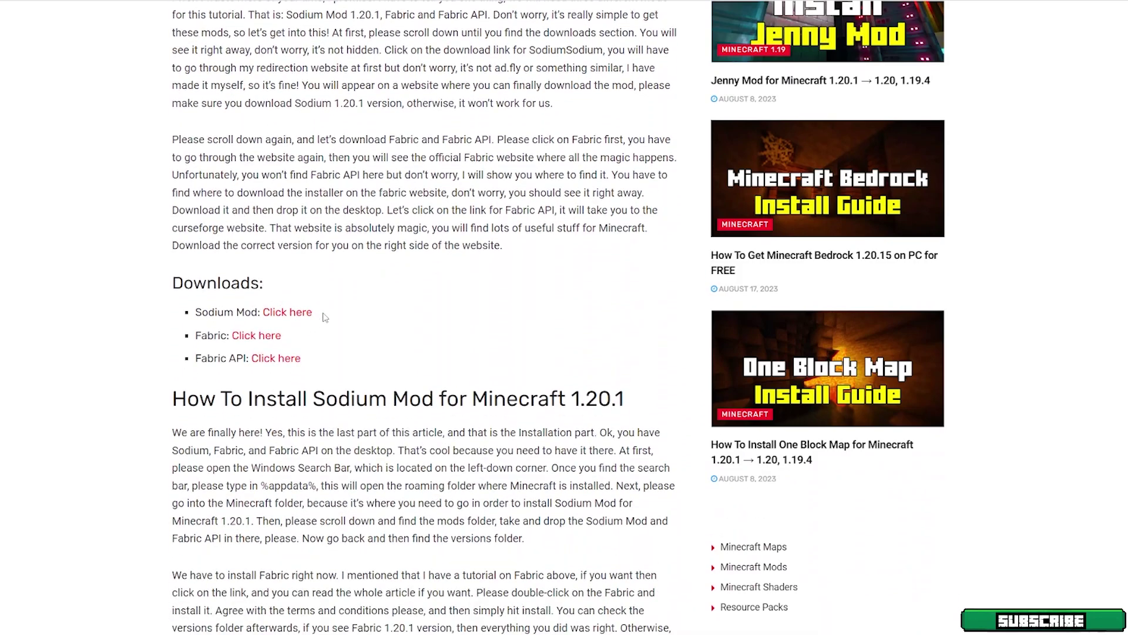
drag(325, 317, 269, 313)
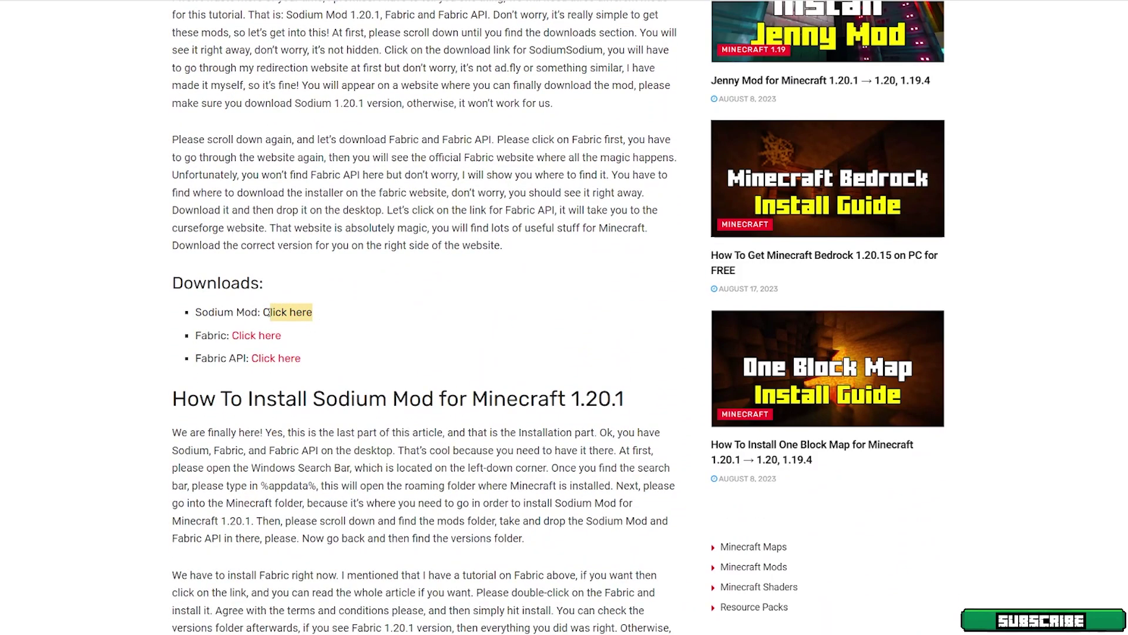
click(263, 361)
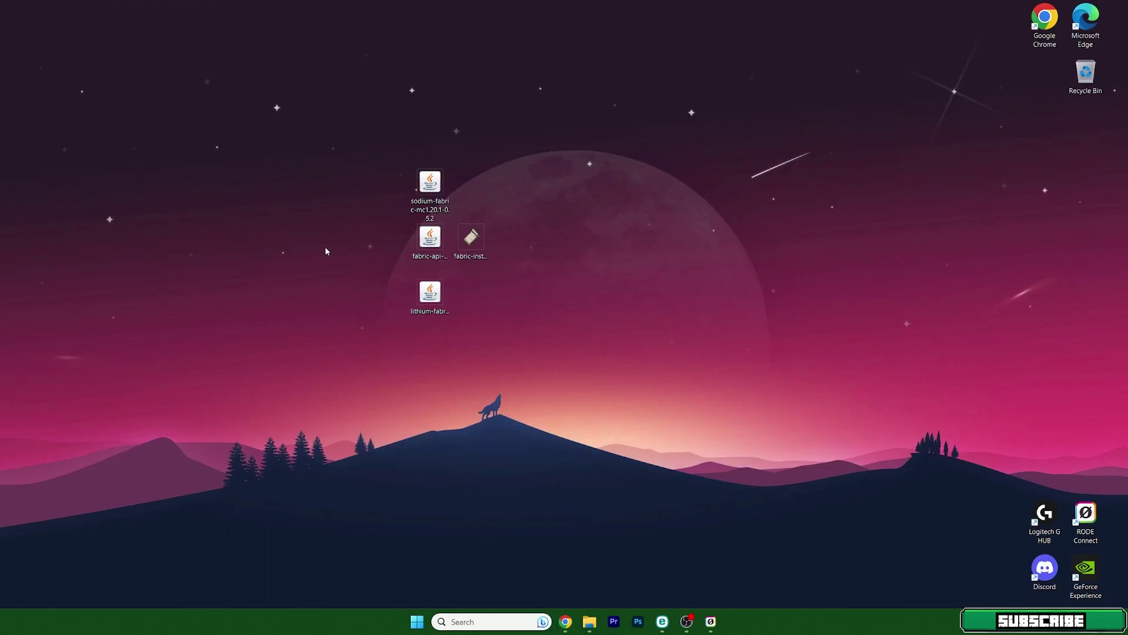
- Move the fabric-installer icon away from the mod files on the desktop
drag(374, 162, 544, 370)
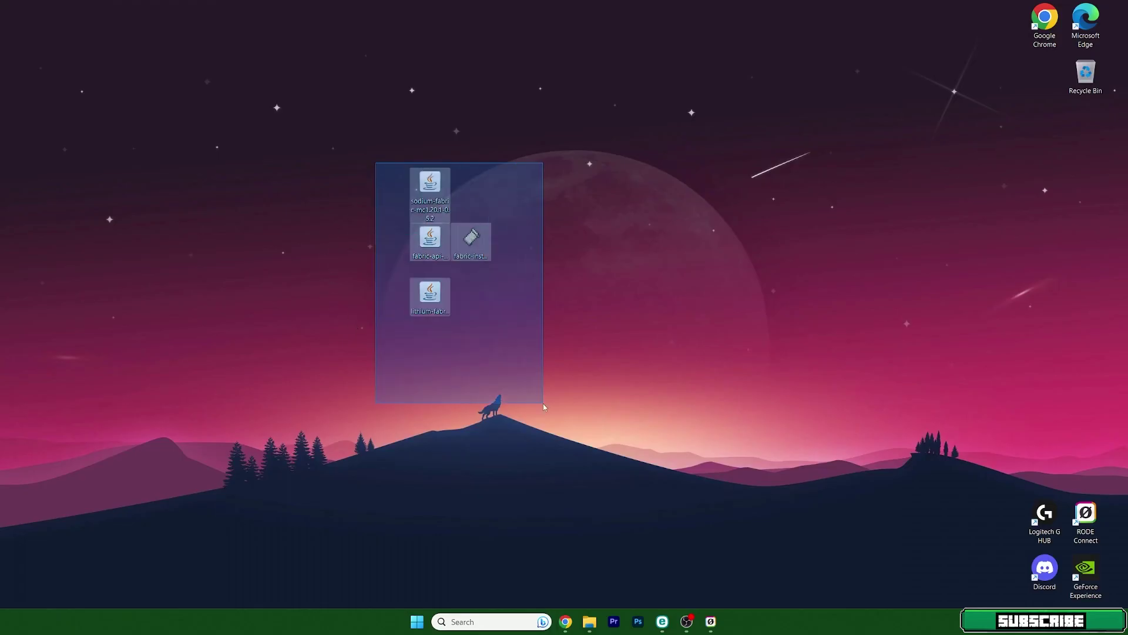
click(434, 216)
drag(471, 237, 512, 237)
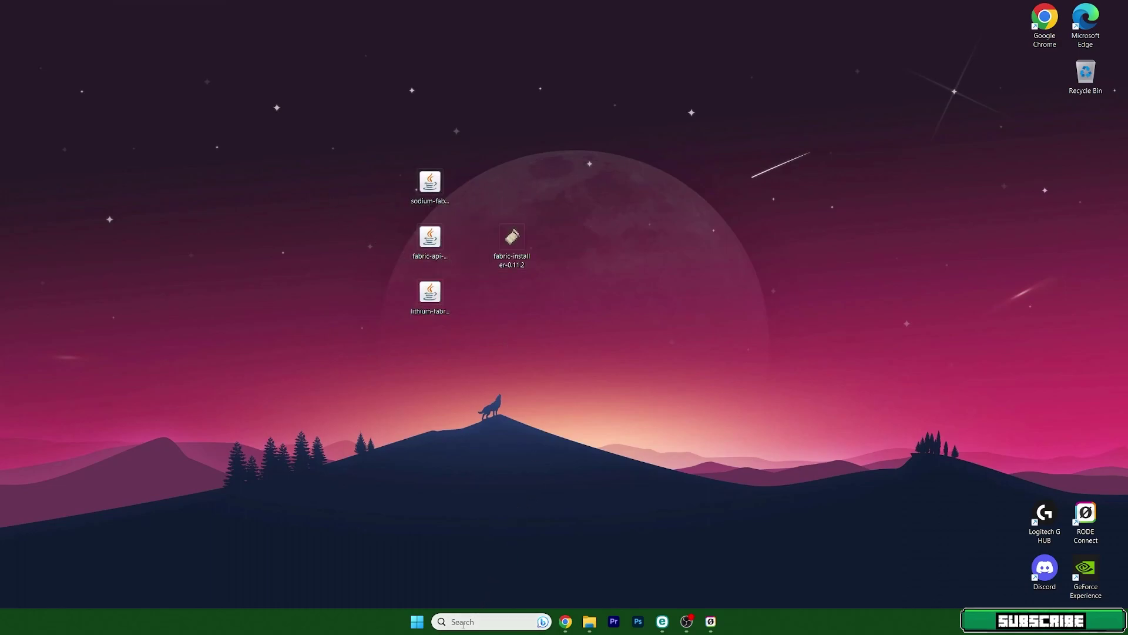
- Search Windows for %appdata% to open the AppData Roaming folder in File Explorer
click(444, 620)
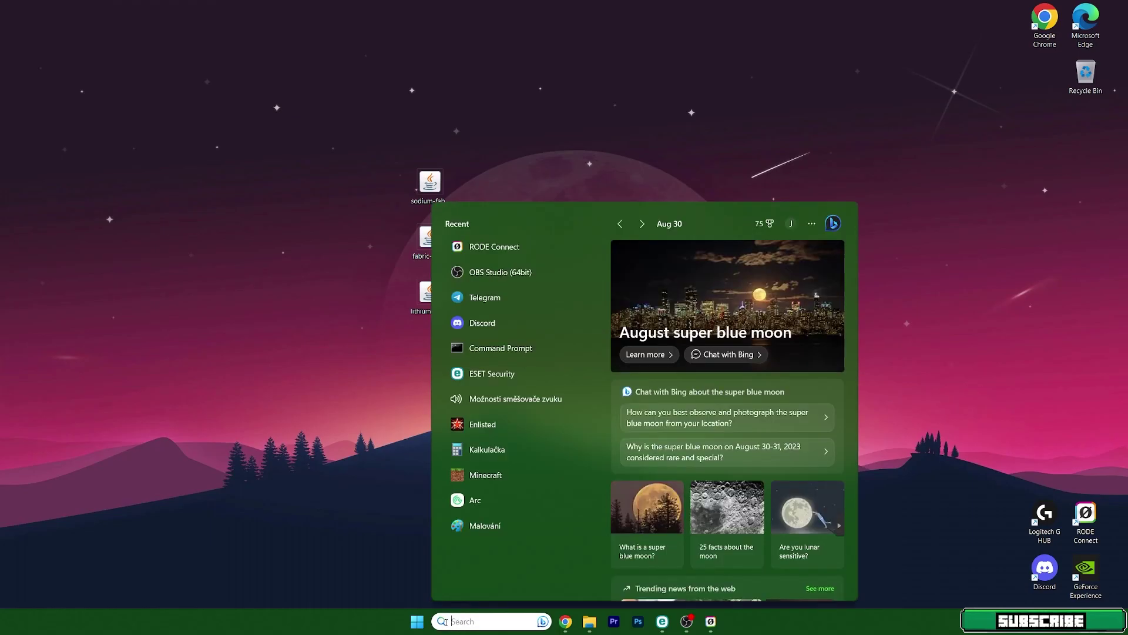
text(%appdata%)
key(ctrl+a)
text(ˇa)
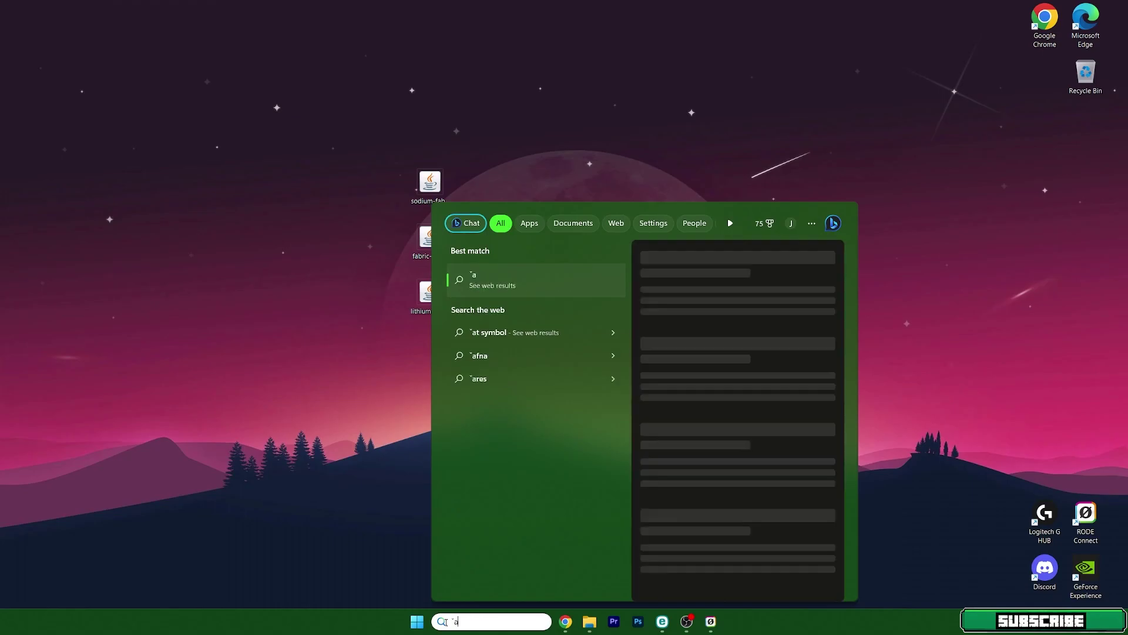
key(BackSpace)
key(BackSpace)
text(%appdata)
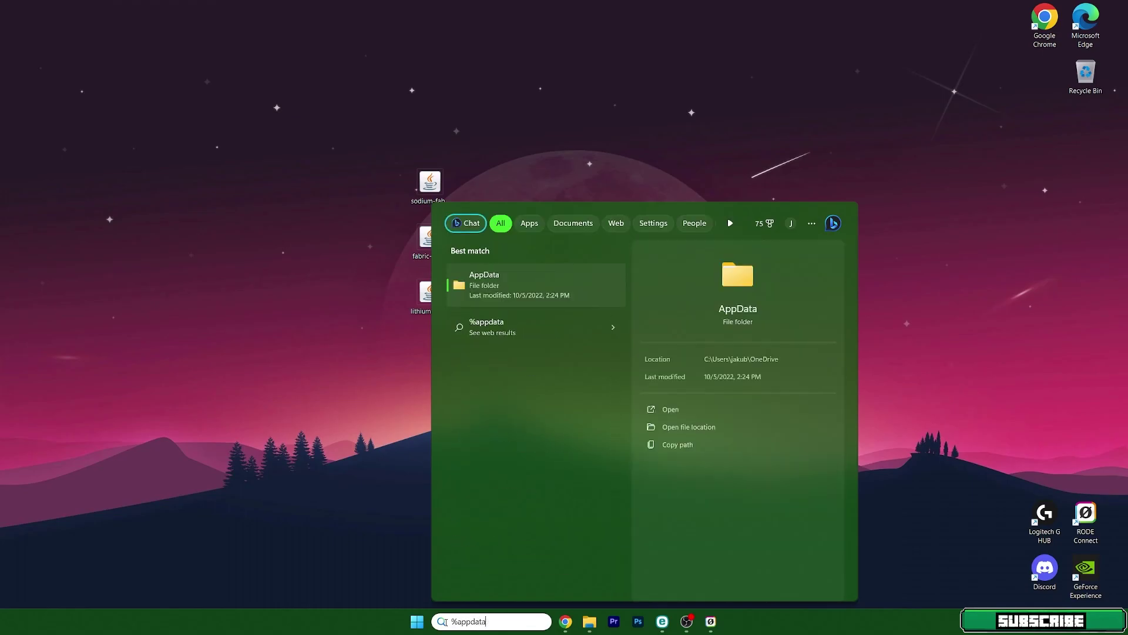
text(%)
key(Return)
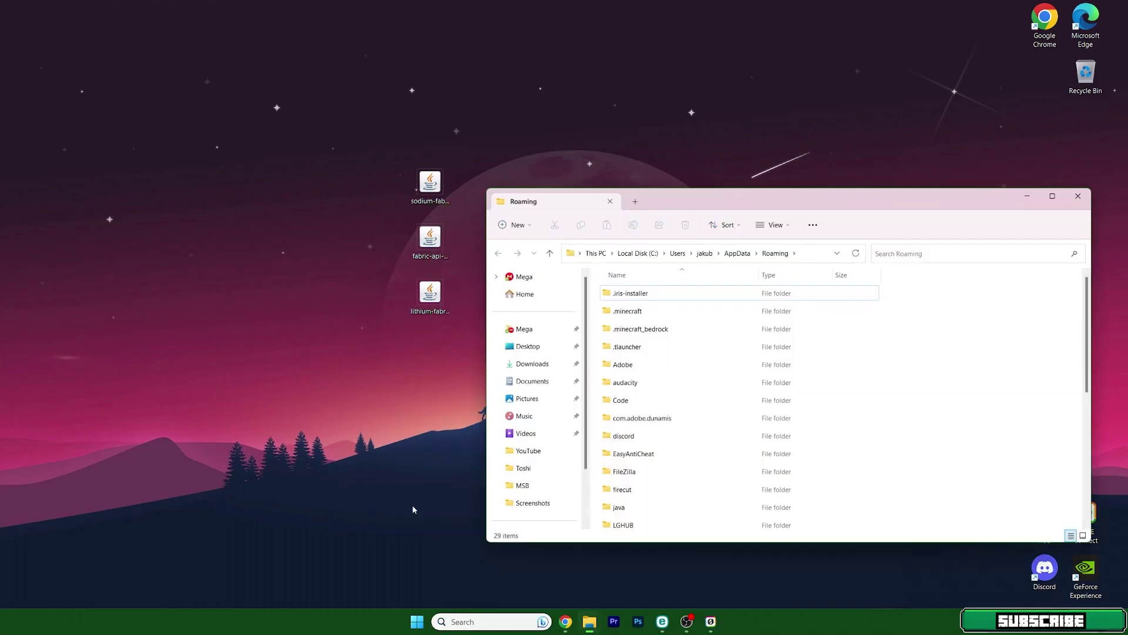
- Open the empty mods folder inside .minecraft
drag(670, 203, 768, 185)
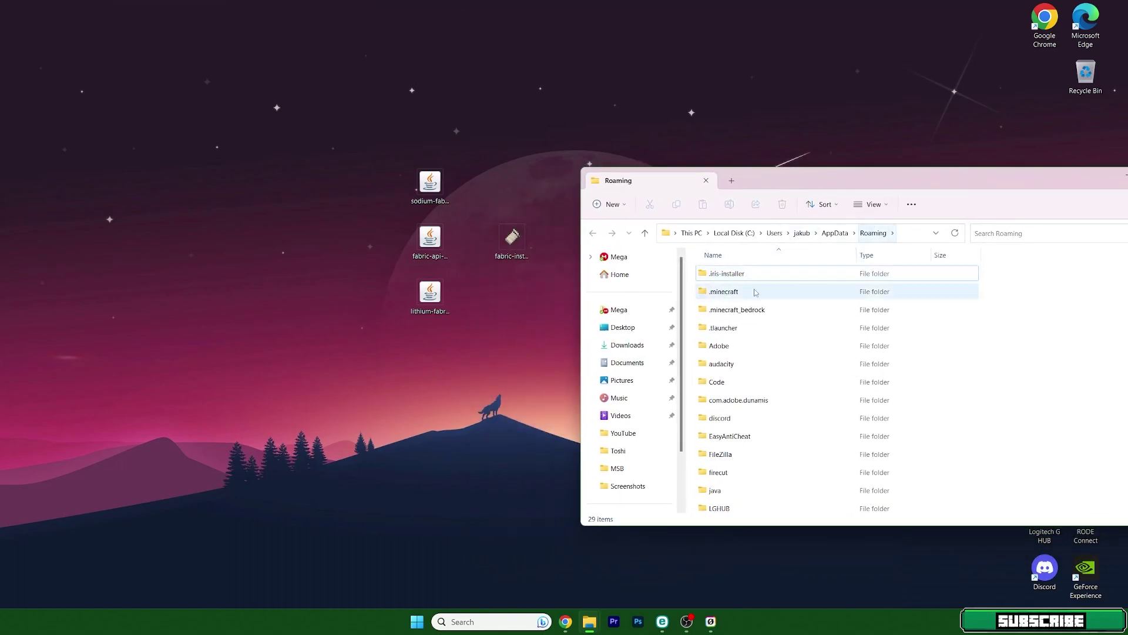
click(726, 295)
double_click(726, 295)
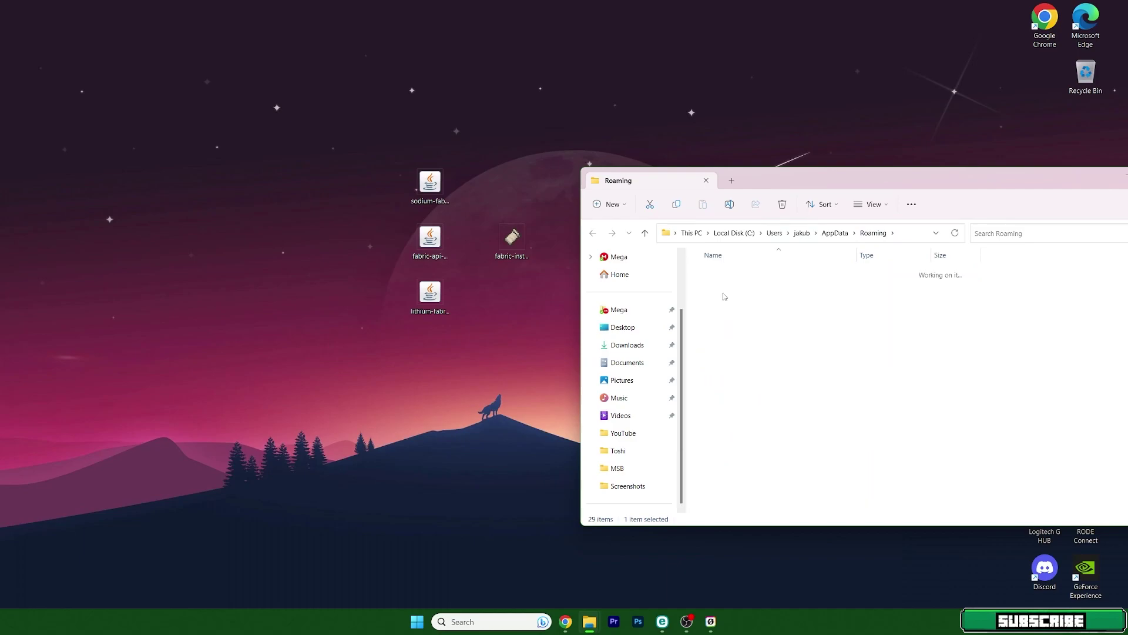
scroll(727, 352, down, 2)
scroll(726, 391, down, 1)
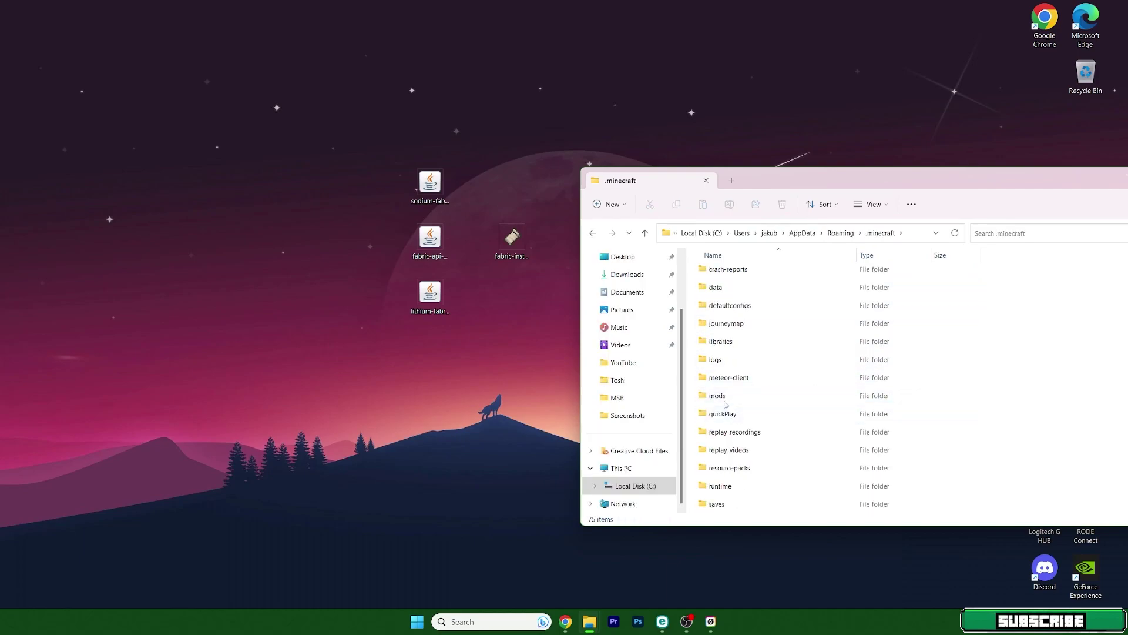
click(710, 398)
double_click(725, 401)
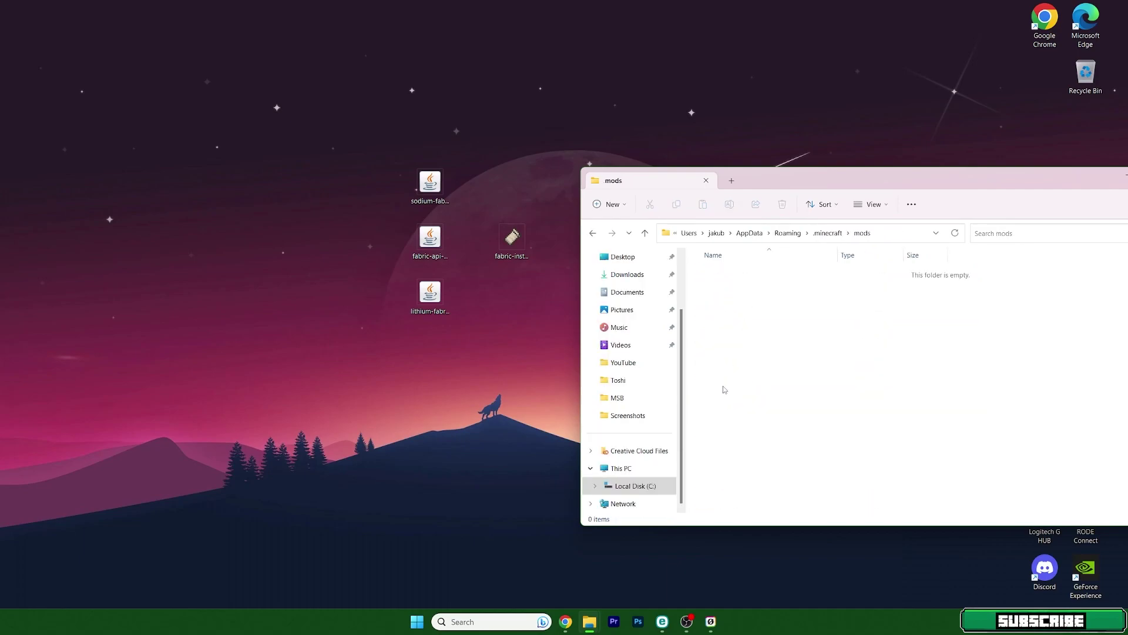
- Move the sodium, fabric-api and lithium jars from the desktop into the mods folder
drag(398, 164, 449, 322)
drag(421, 183, 707, 287)
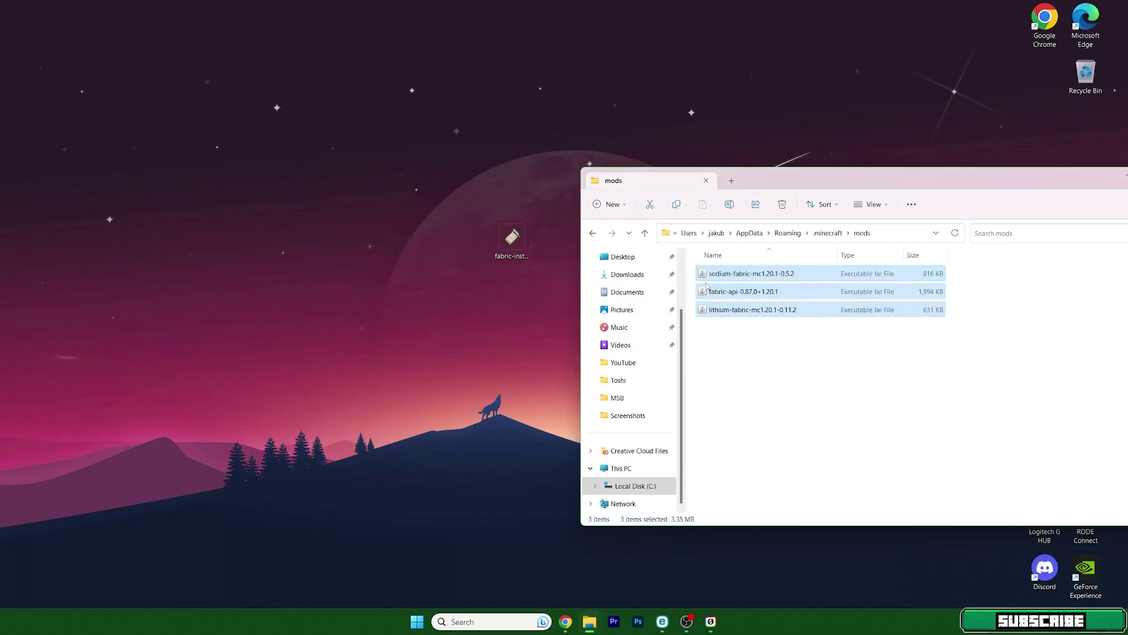
click(769, 340)
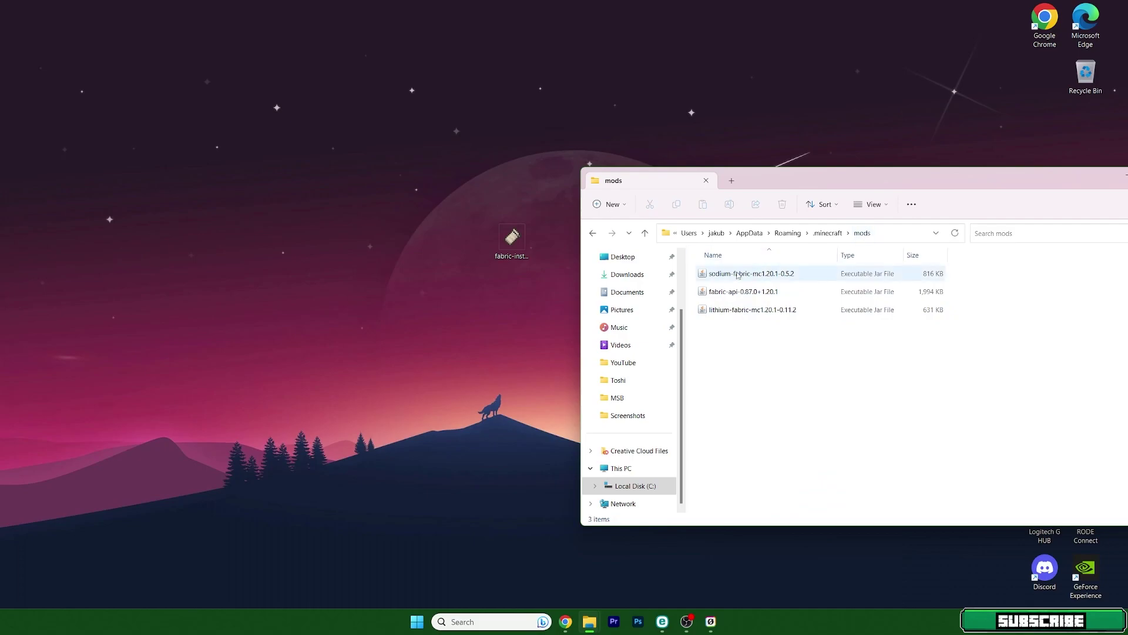
click(718, 280)
click(722, 295)
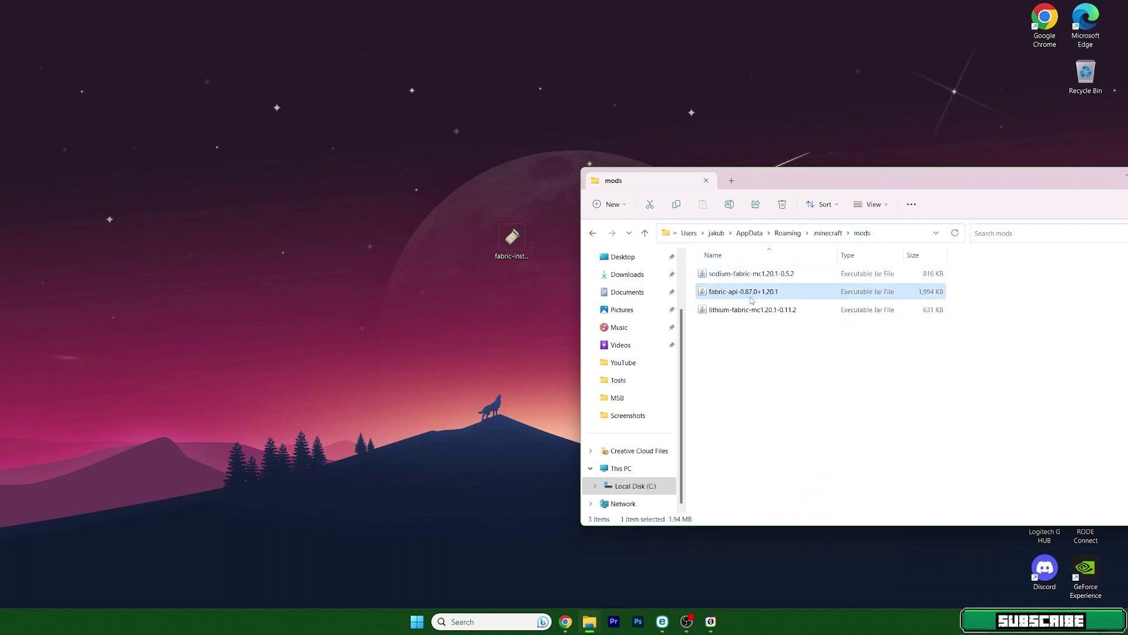
click(734, 317)
click(883, 234)
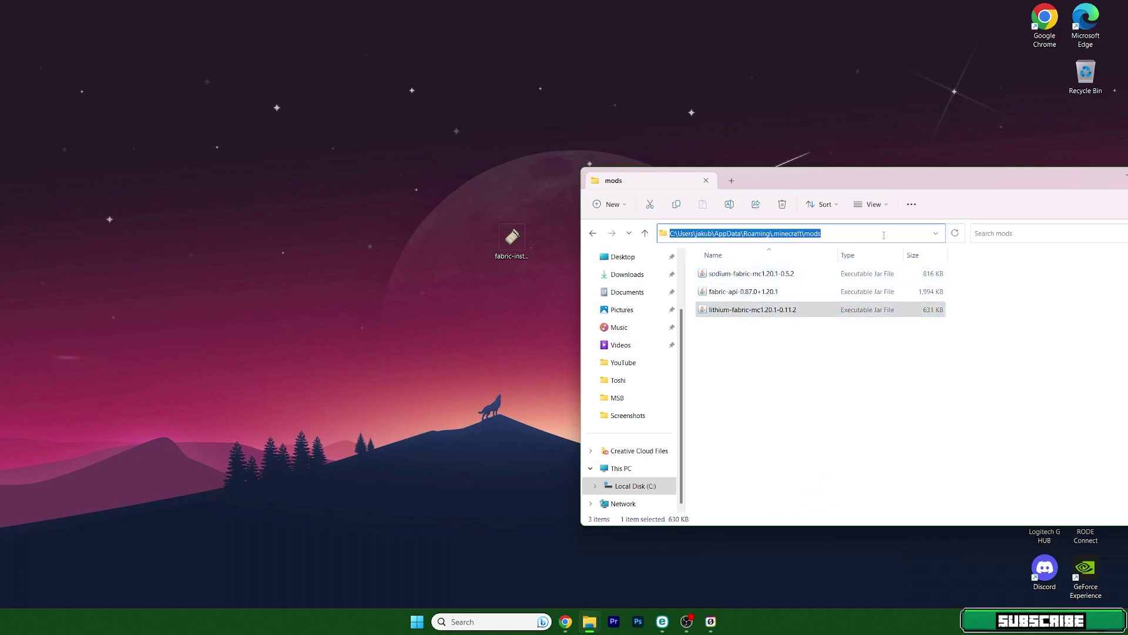
- Retype the user name in the mods path, dismiss the not-found error, and return to .minecraft
click(711, 234)
key(BackSpace)
key(BackSpace)
key(BackSpace)
key(BackSpace)
key(BackSpace)
text(YO)
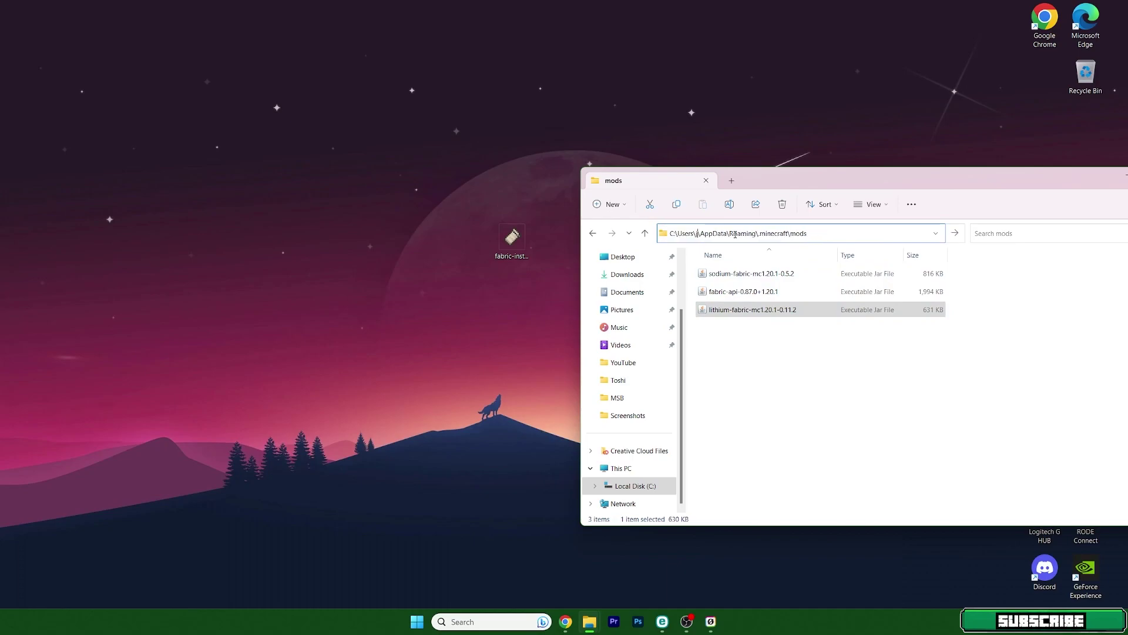
text(URNAME)
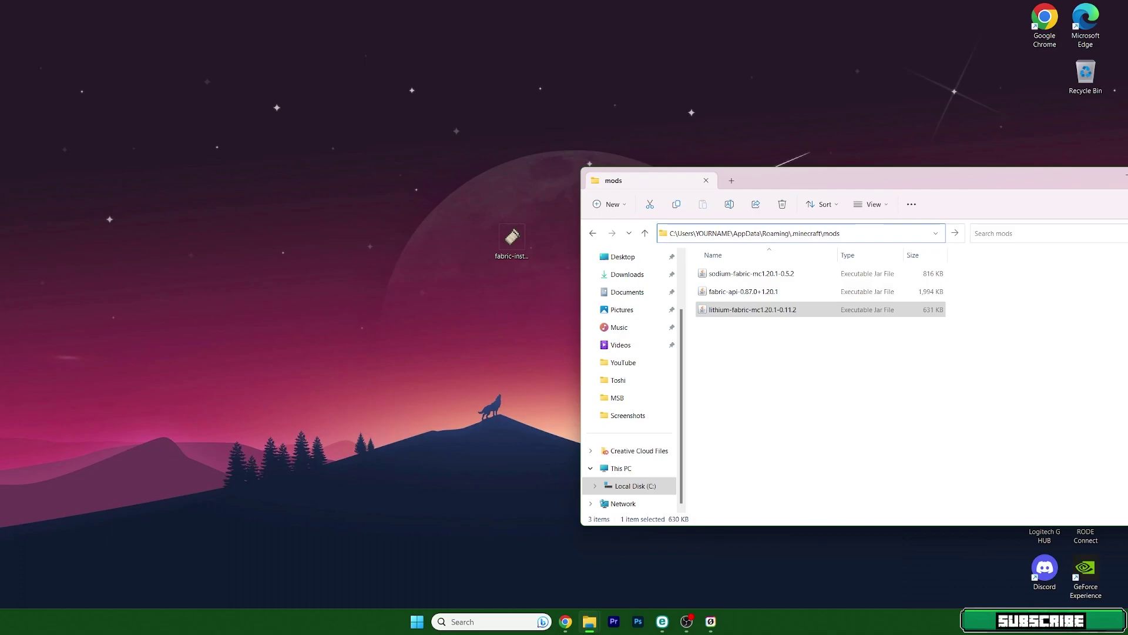
key(BackSpace)
key(BackSpace)
key(BackSpace)
key(BackSpace)
key(BackSpace)
key(BackSpace)
key(BackSpace)
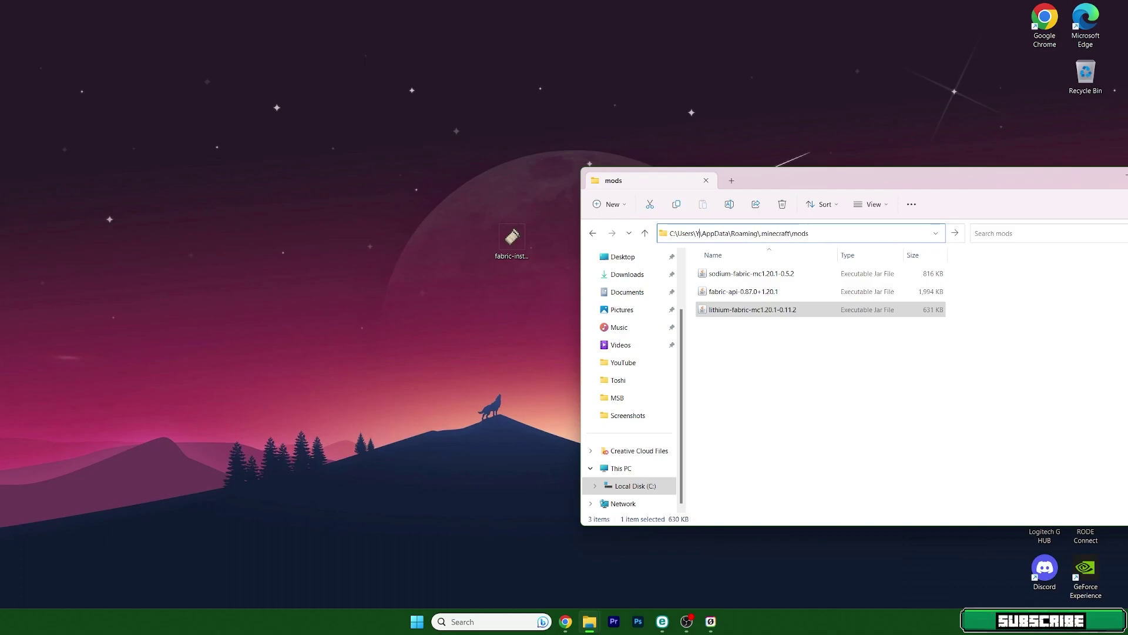
key(BackSpace)
text(Dominic)
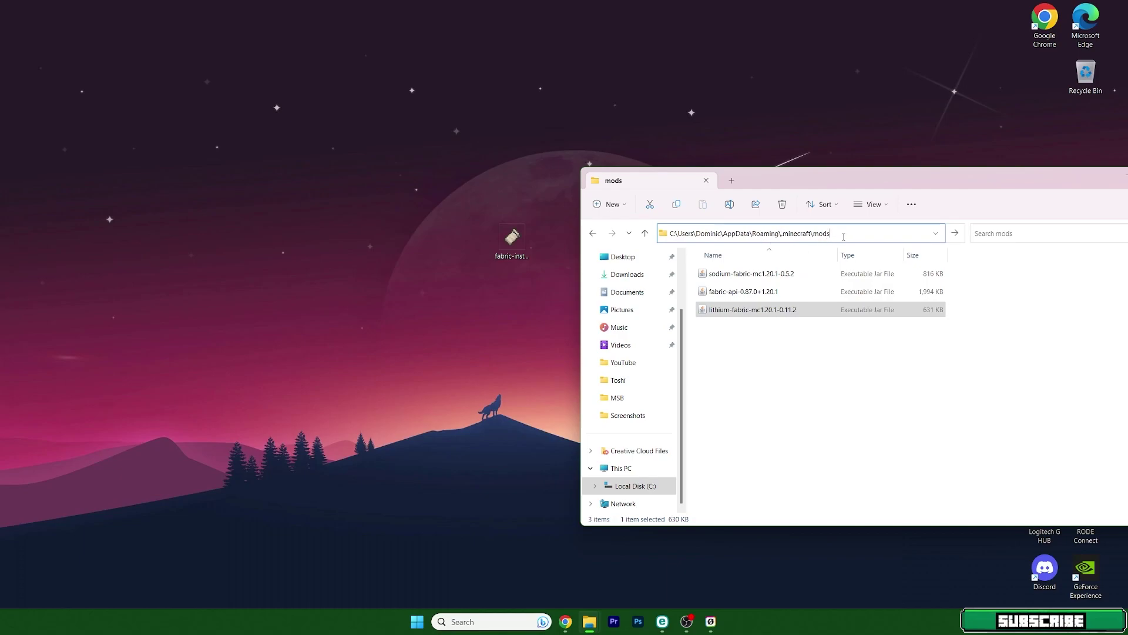
key(Return)
click(703, 257)
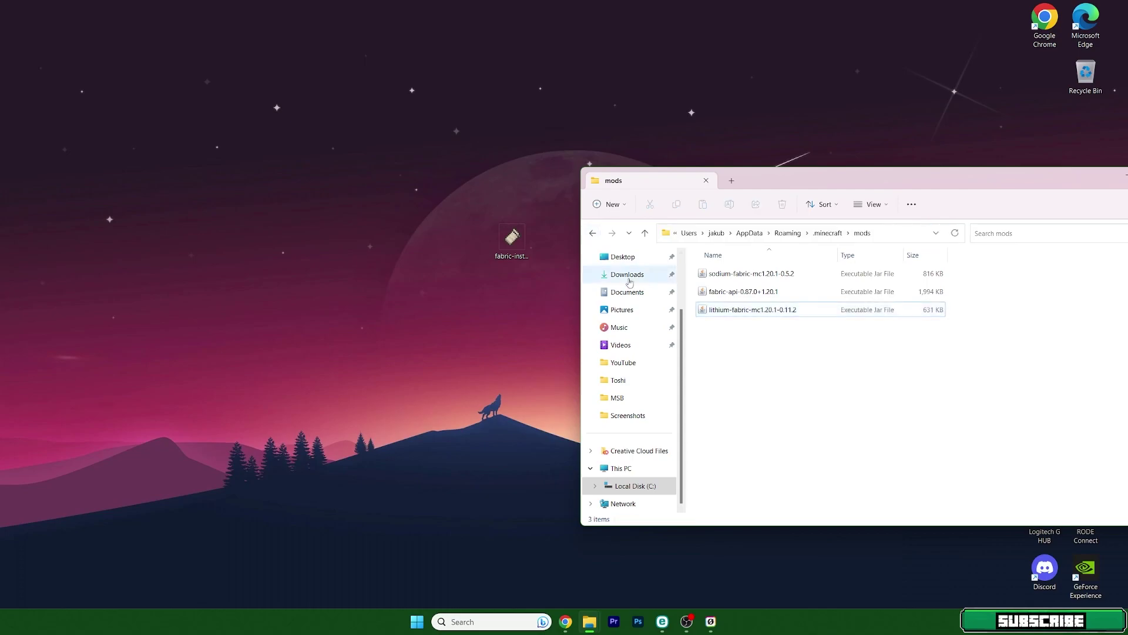
click(593, 233)
scroll(758, 382, down, 4)
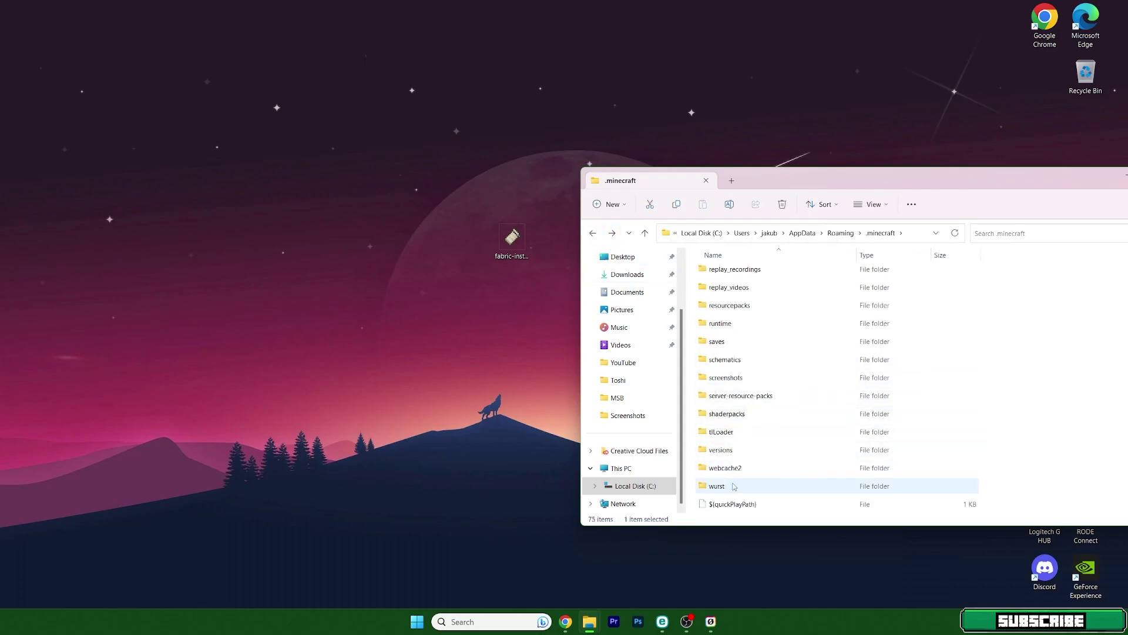
- Open the versions folder and launch the fabric-installer from the desktop
double_click(720, 450)
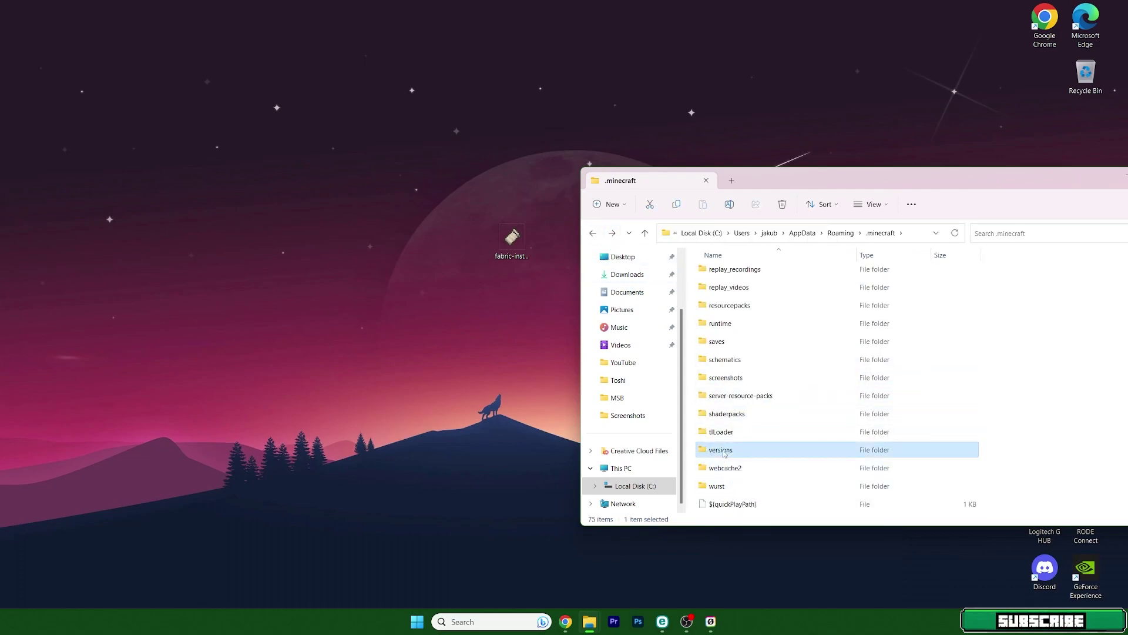
click(522, 246)
double_click(516, 250)
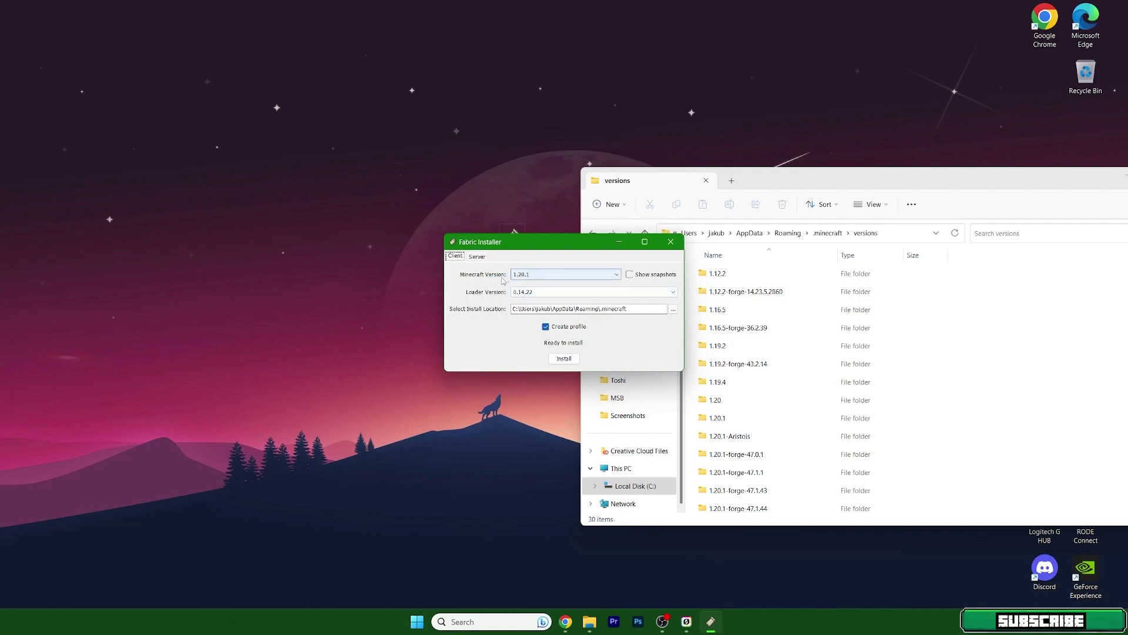
- Install Fabric Loader 0.14.22 for Minecraft 1.20.1 and dismiss the success message
click(524, 279)
click(521, 276)
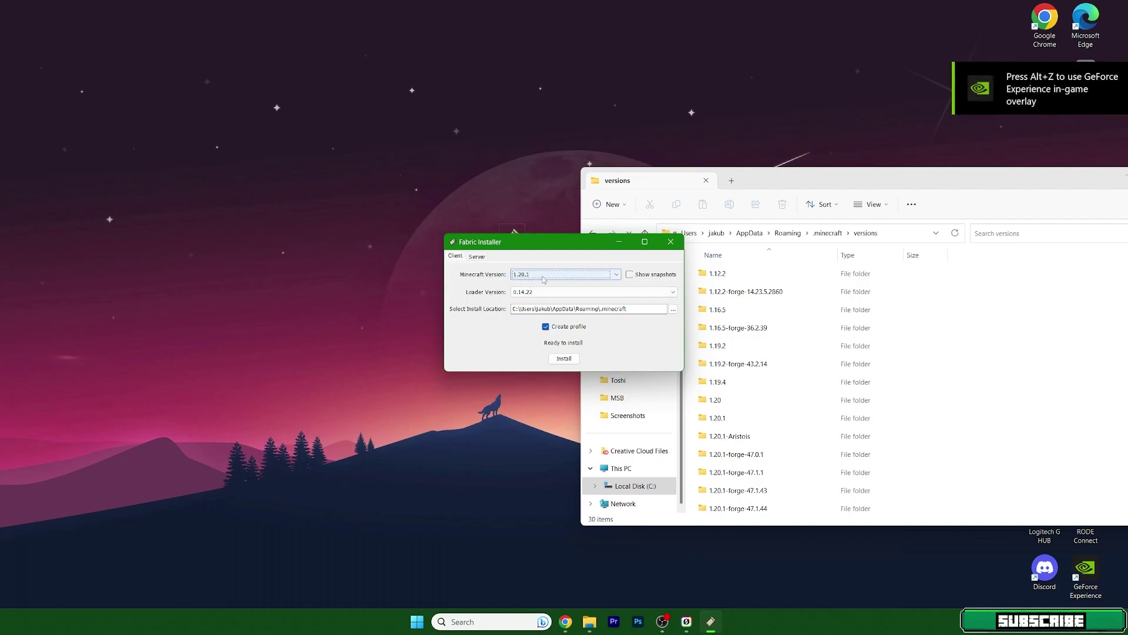
click(536, 277)
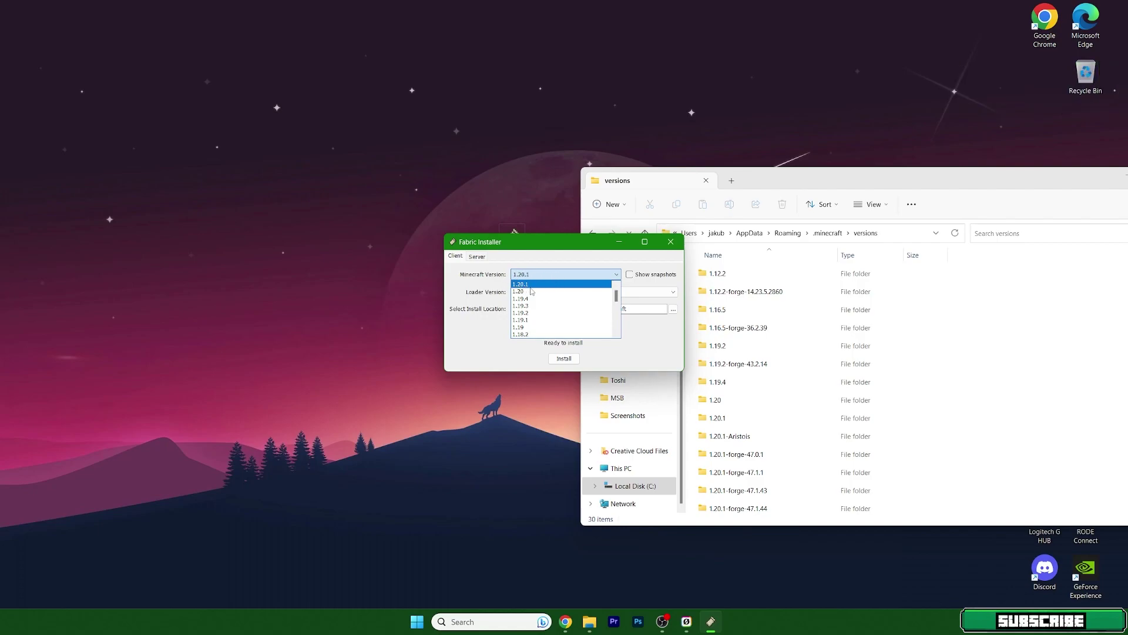
click(522, 285)
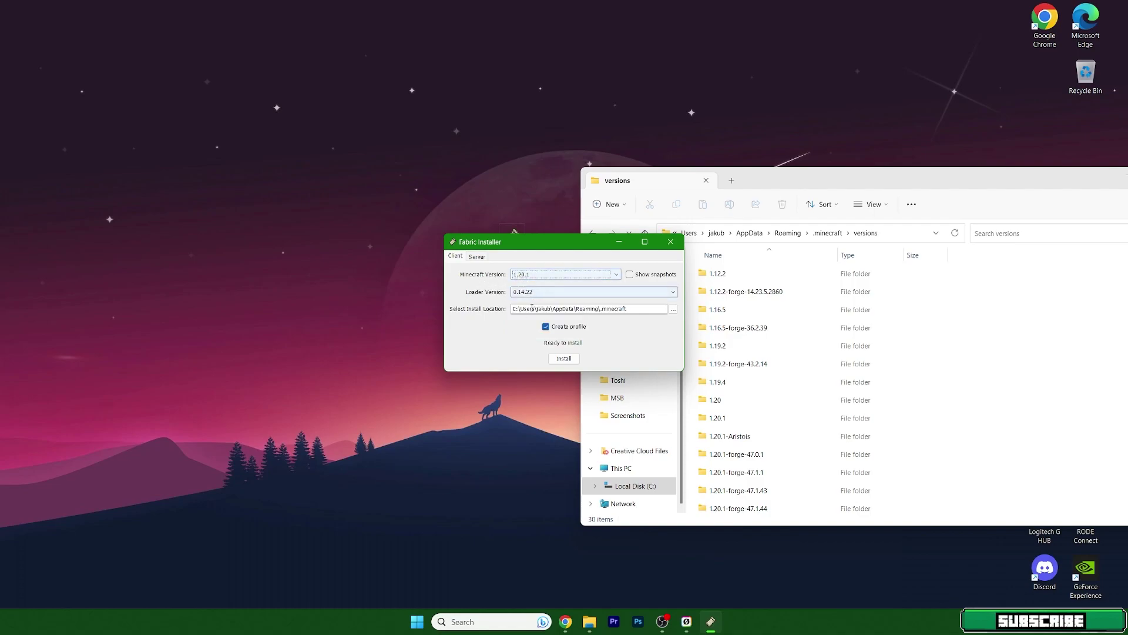
click(564, 358)
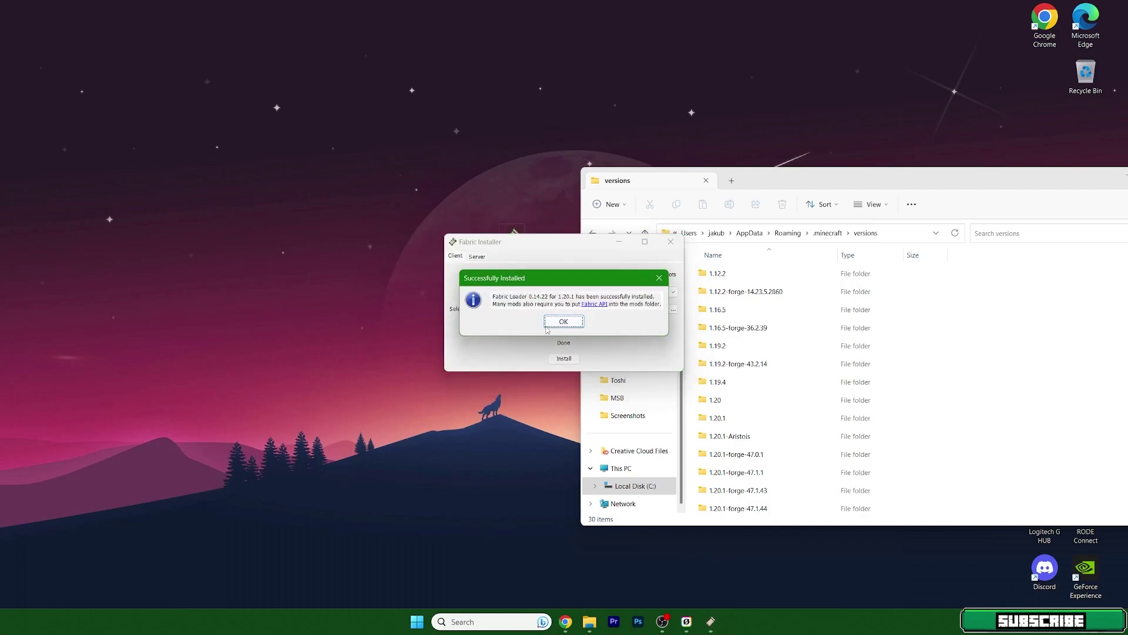
drag(492, 297, 565, 302)
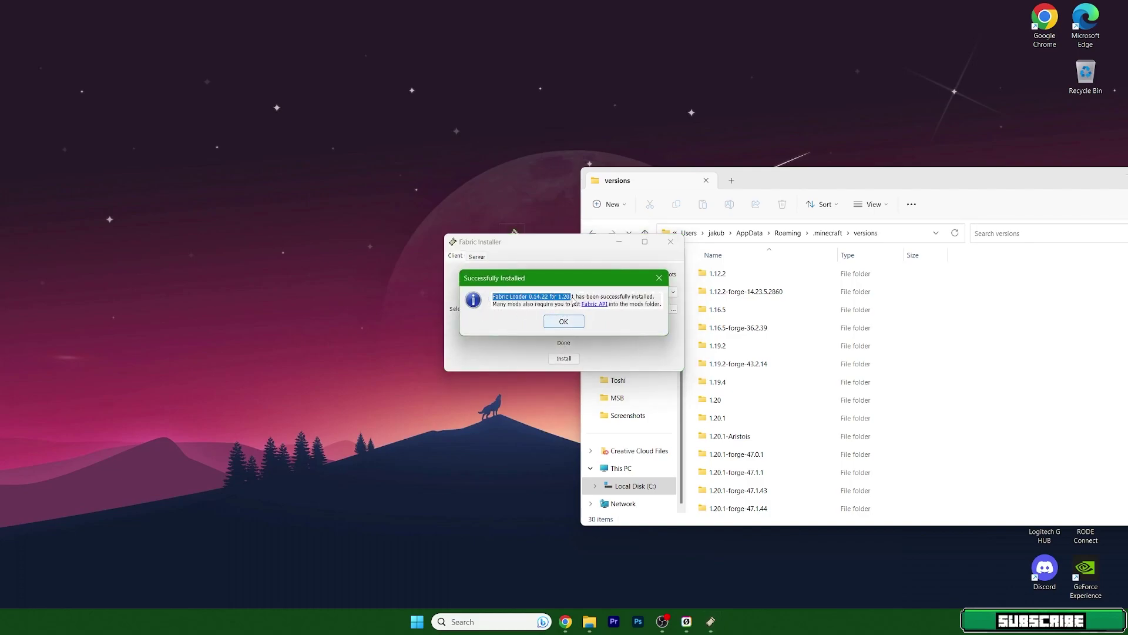
click(579, 301)
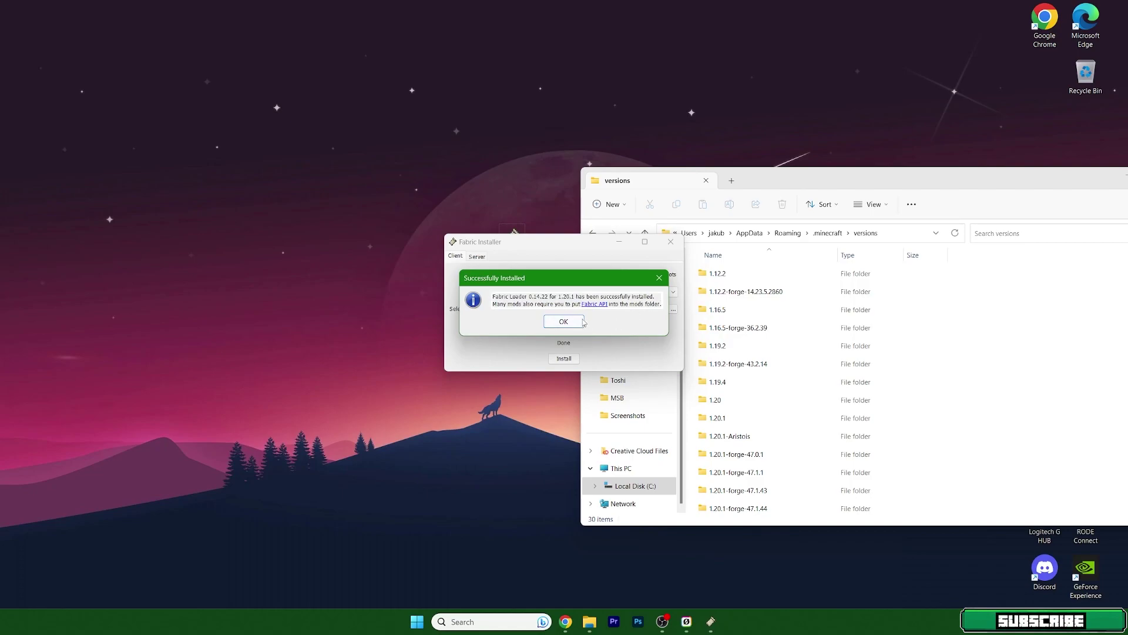
click(582, 321)
- Close the installer and locate the new fabric-loader-0.14.22-1.20.1 folder in versions
click(670, 242)
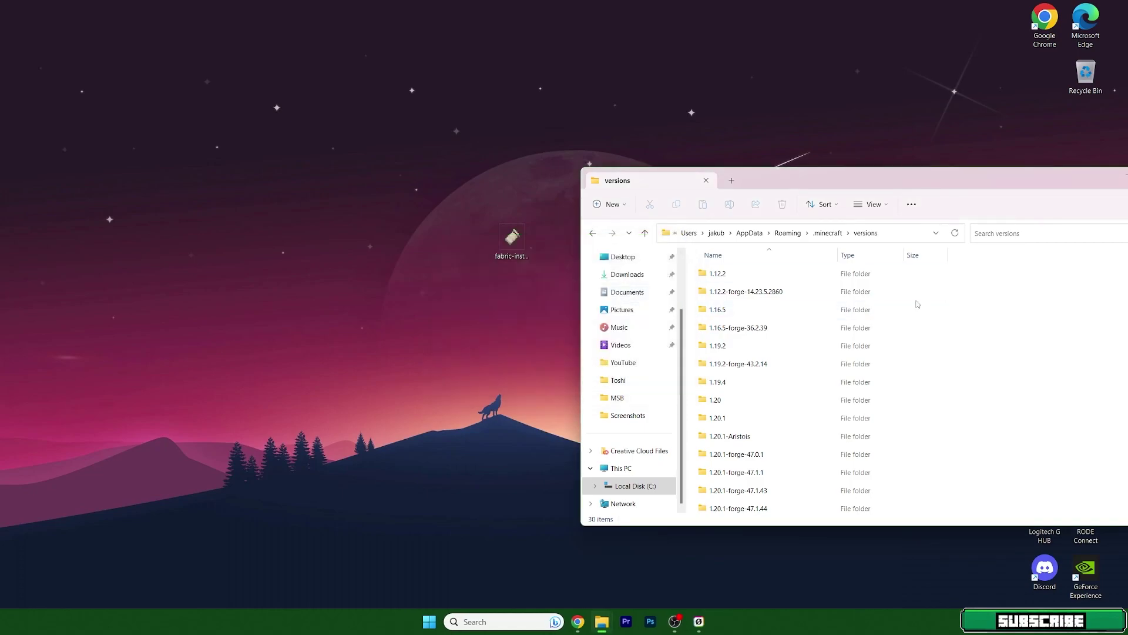
scroll(836, 386, down, 5)
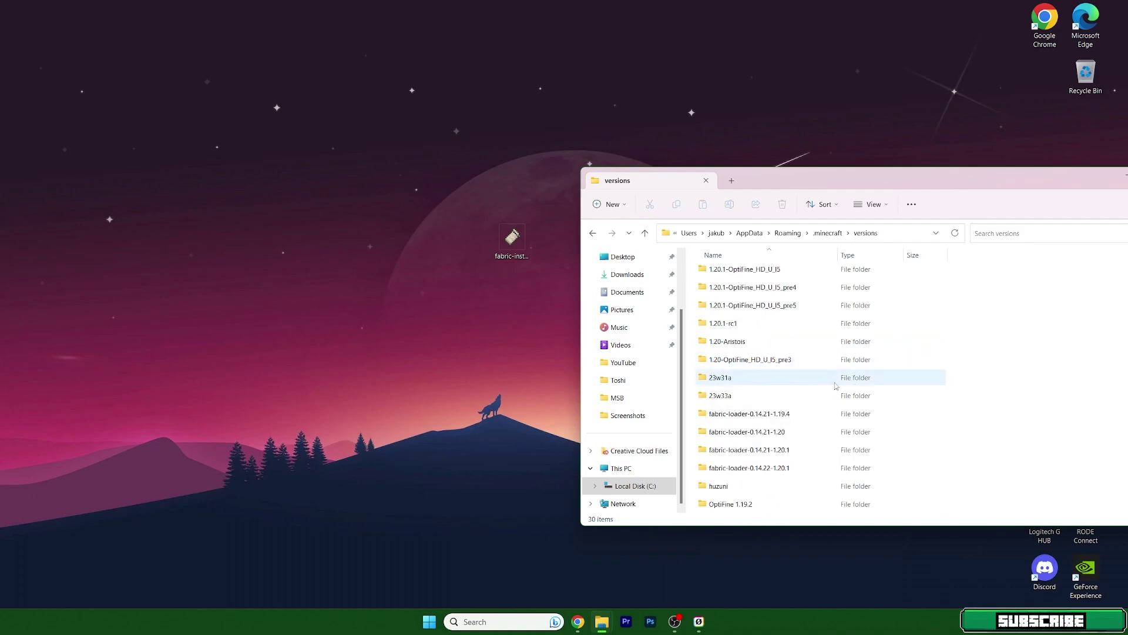
click(762, 474)
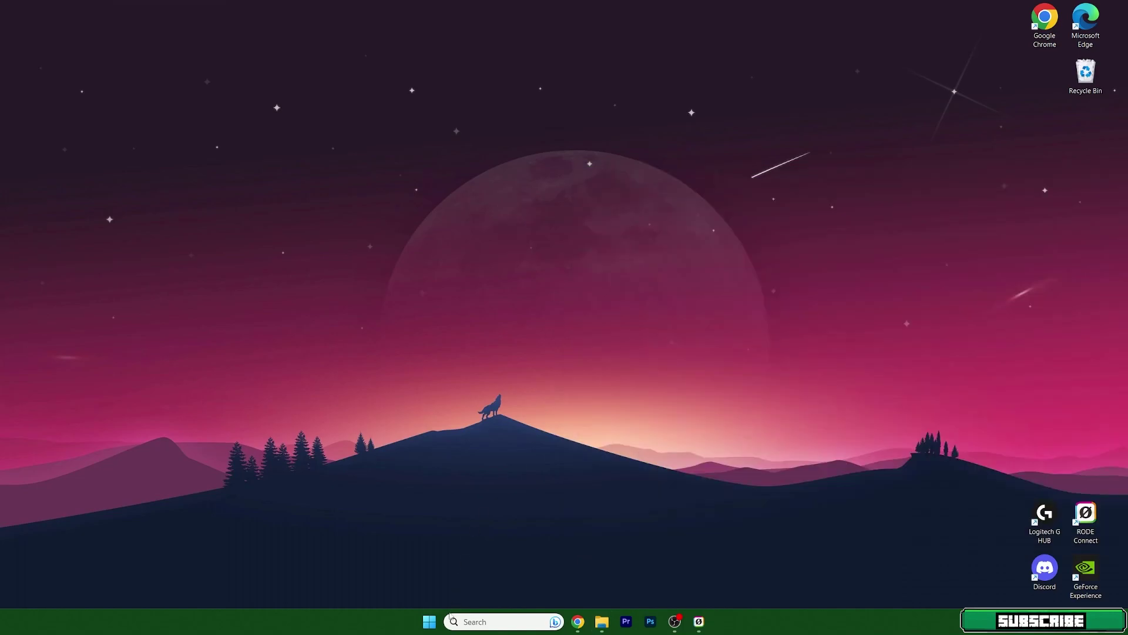
- Launch Minecraft Launcher, keep fabric-loader-1.20.1 selected, and view the Installations list
click(430, 621)
click(585, 296)
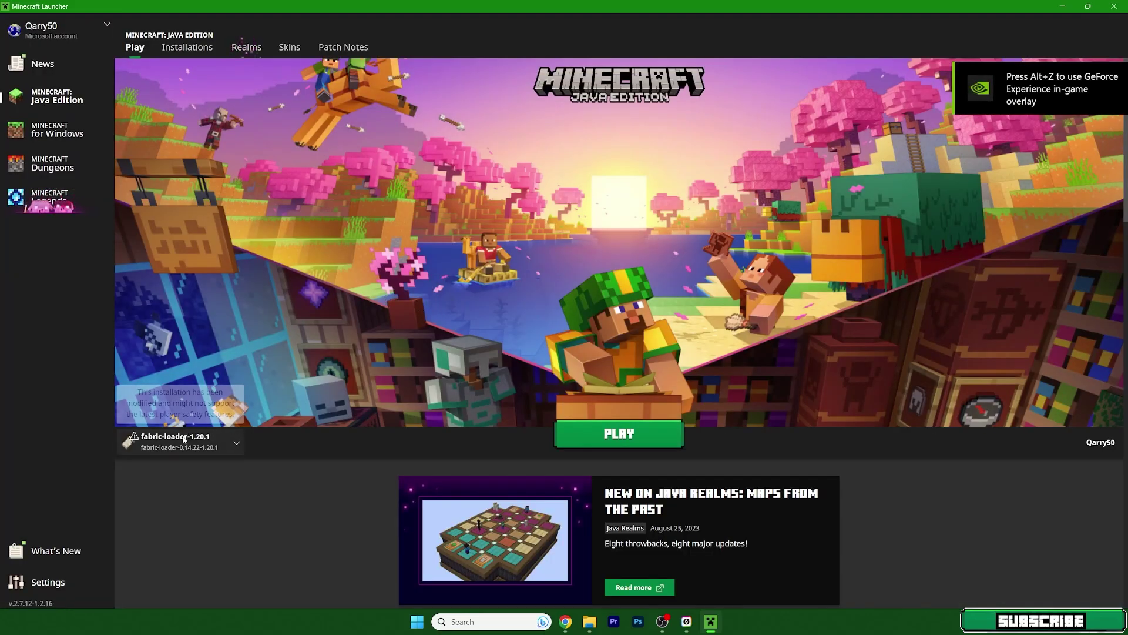
click(184, 440)
click(154, 438)
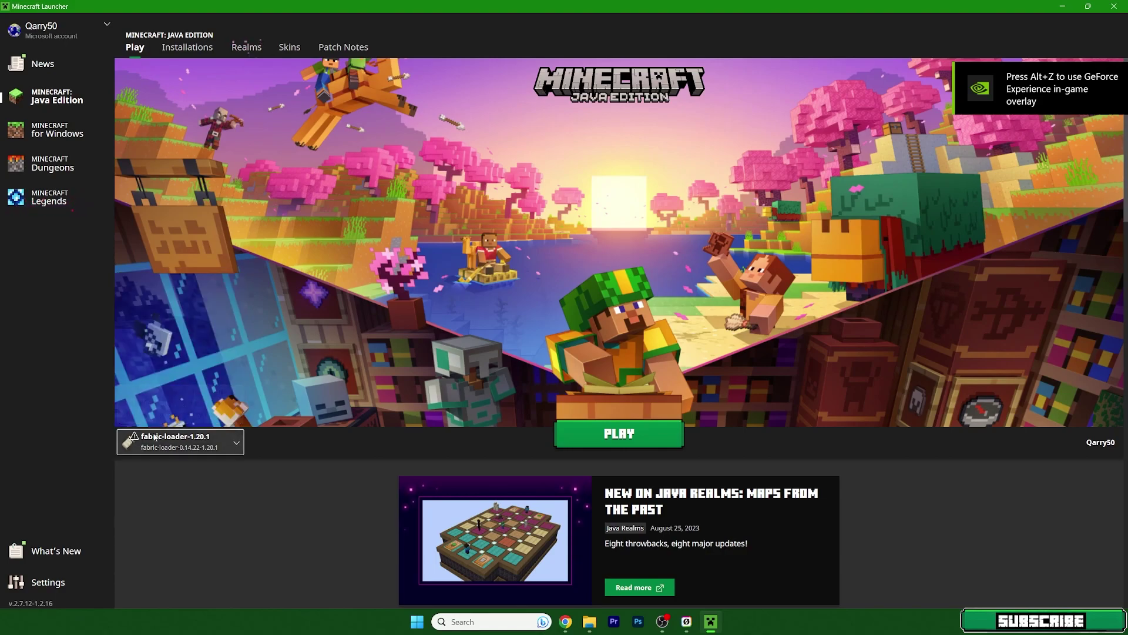
click(192, 50)
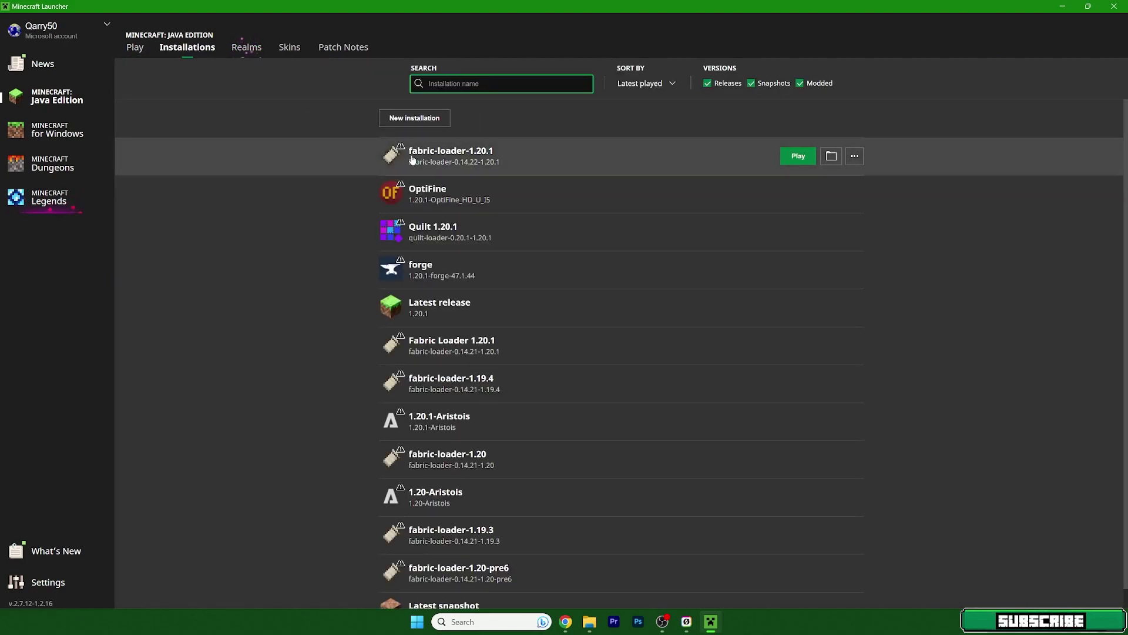
- Edit the fabric-loader-1.20.1 installation and expand its More Options
click(855, 156)
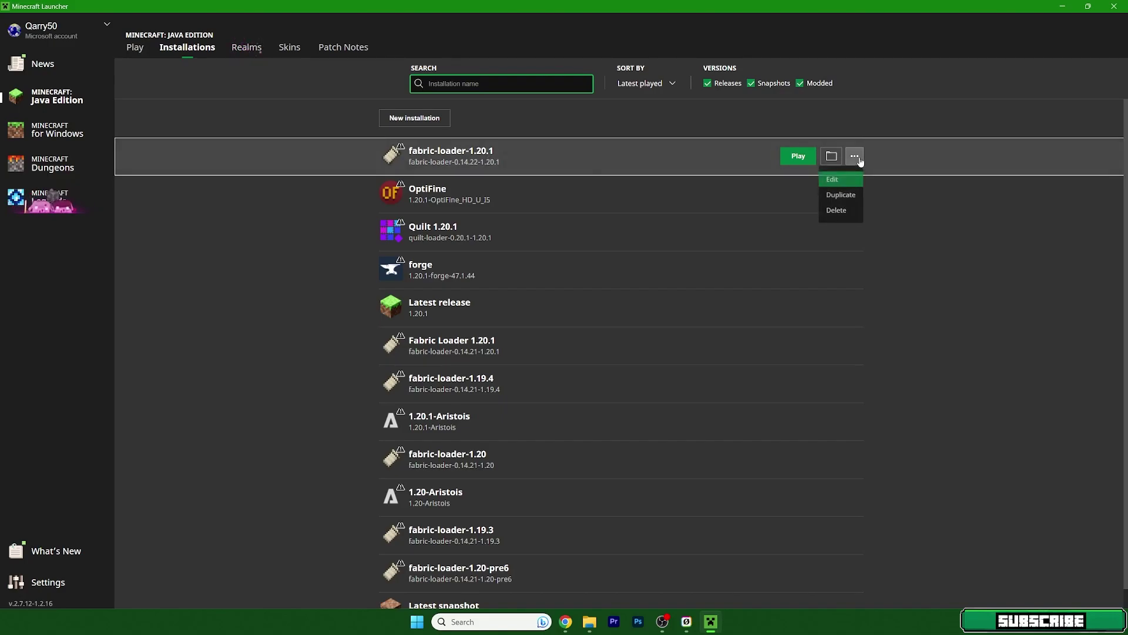
click(837, 183)
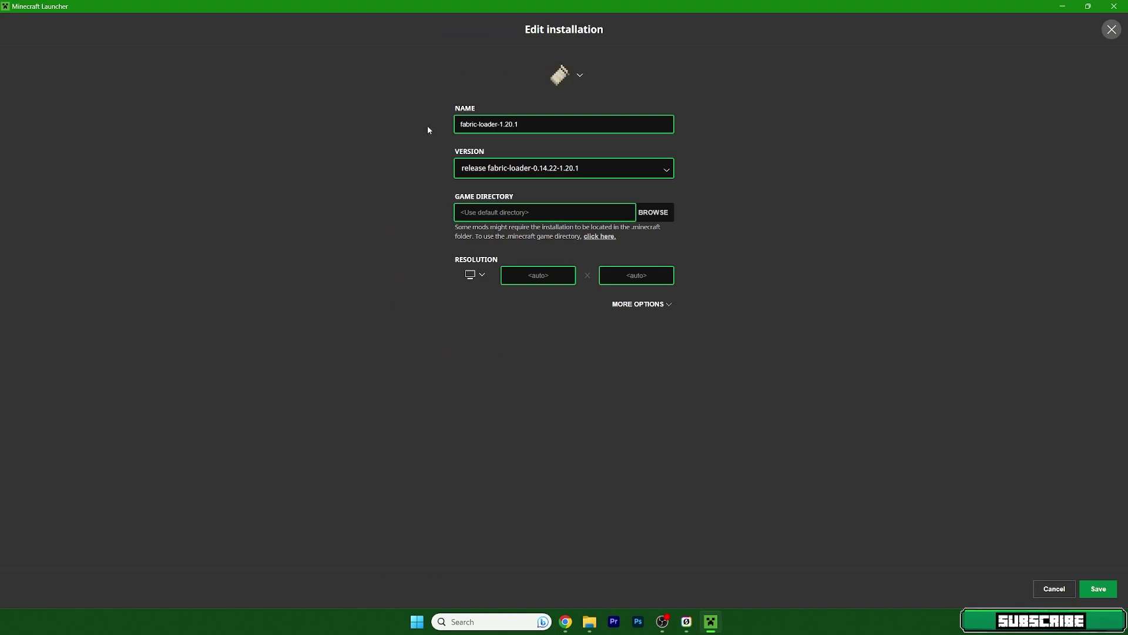
click(654, 307)
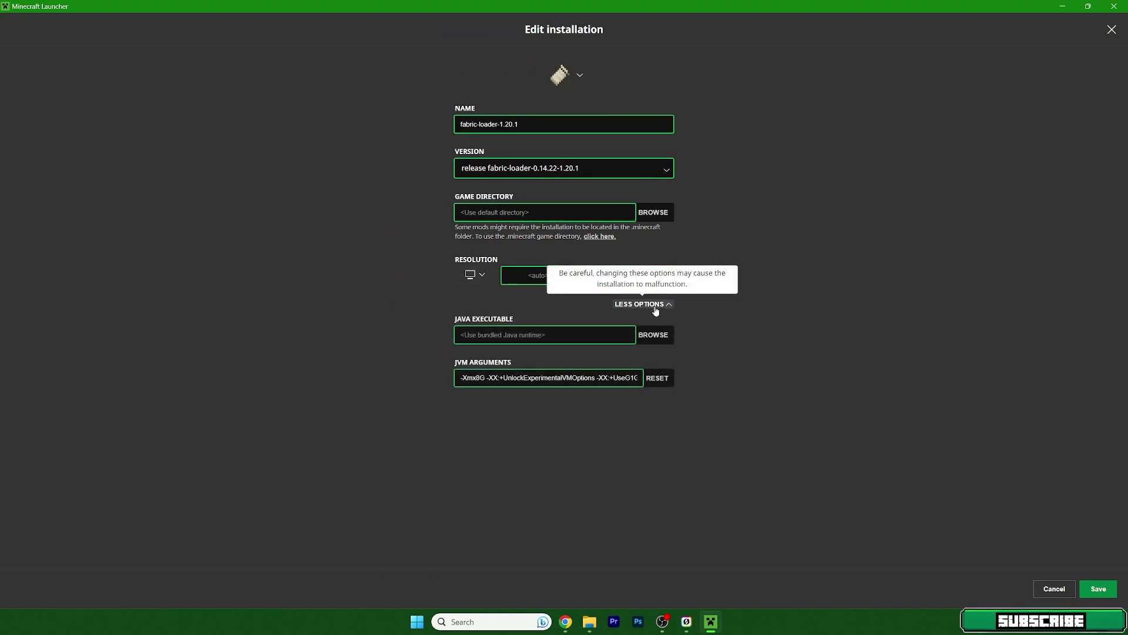
- Set the JVM memory argument to -Xmx8G and save the installation
click(479, 378)
key(BackSpace)
text(2)
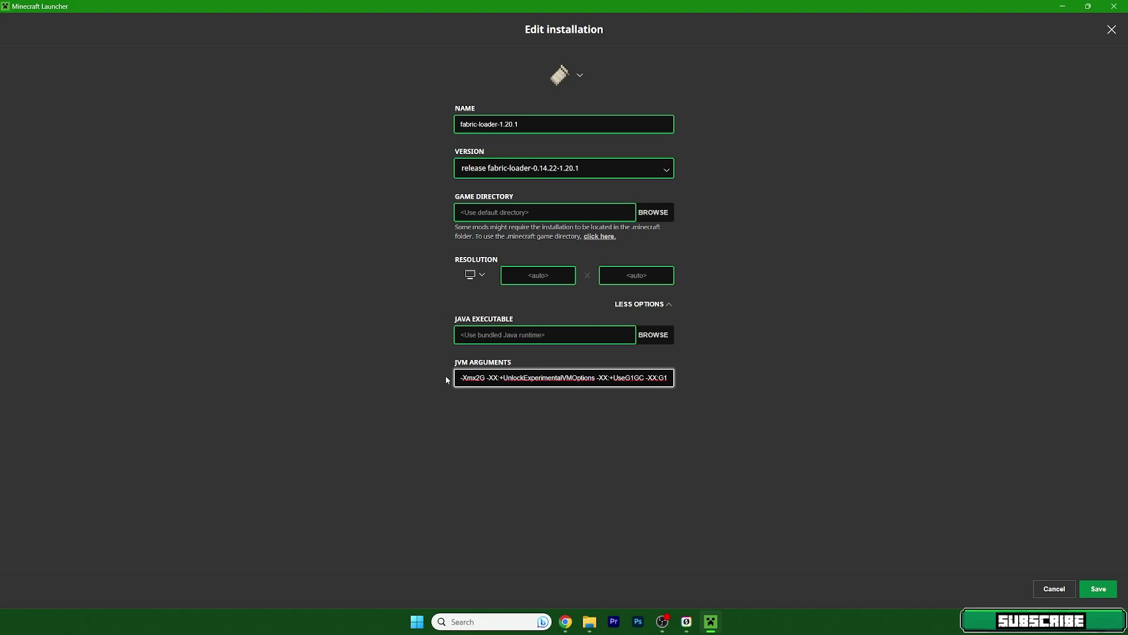
key(BackSpace)
text(8)
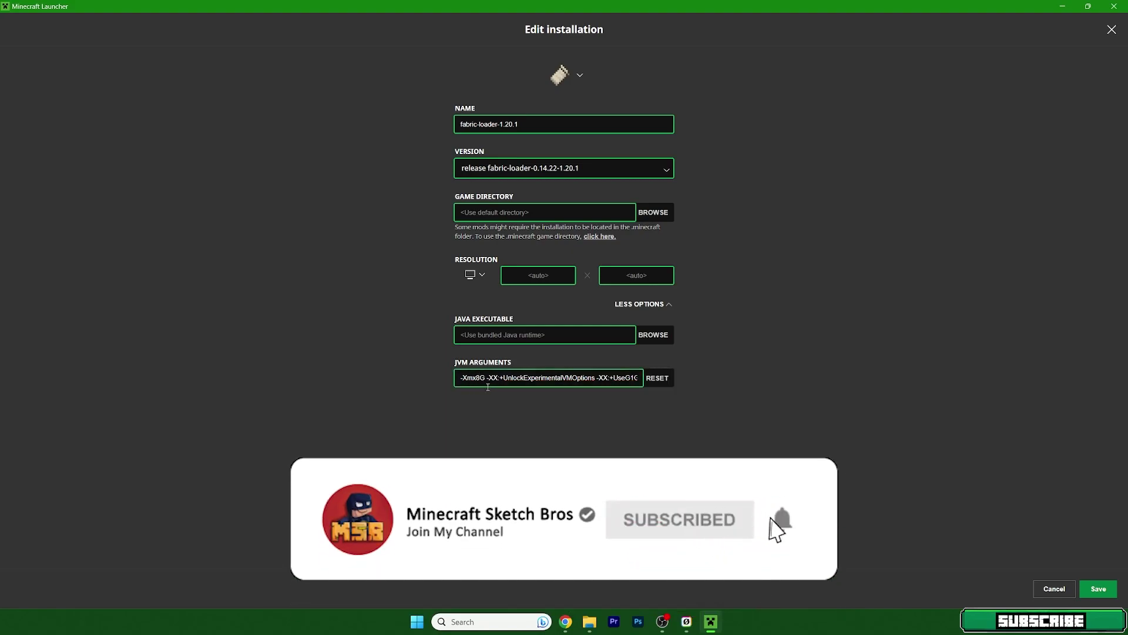
click(480, 379)
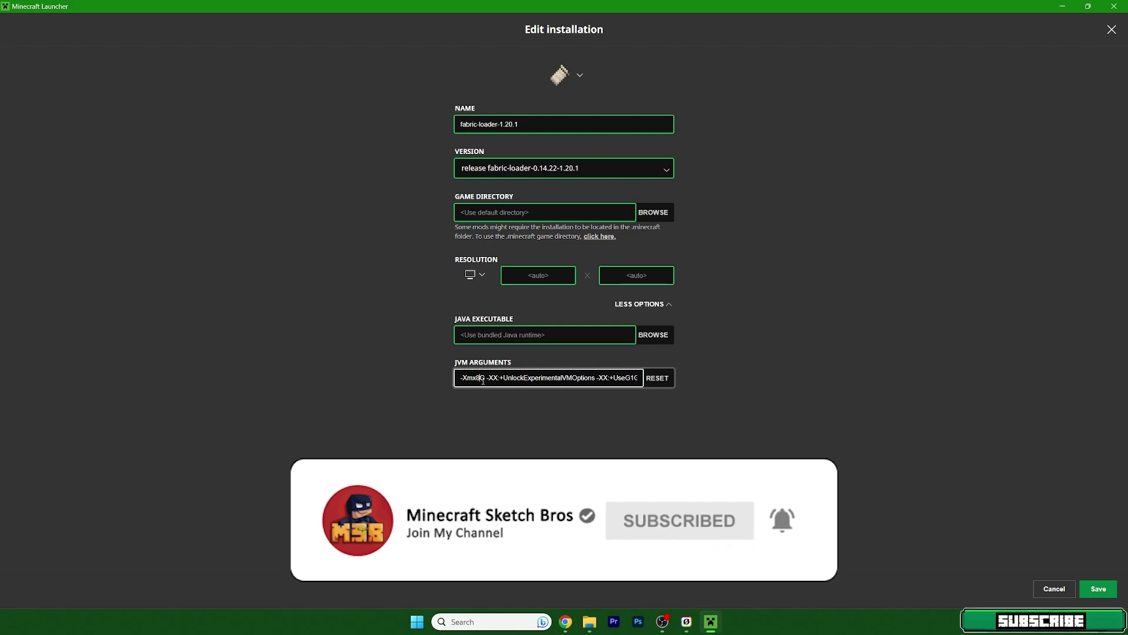
text(4)
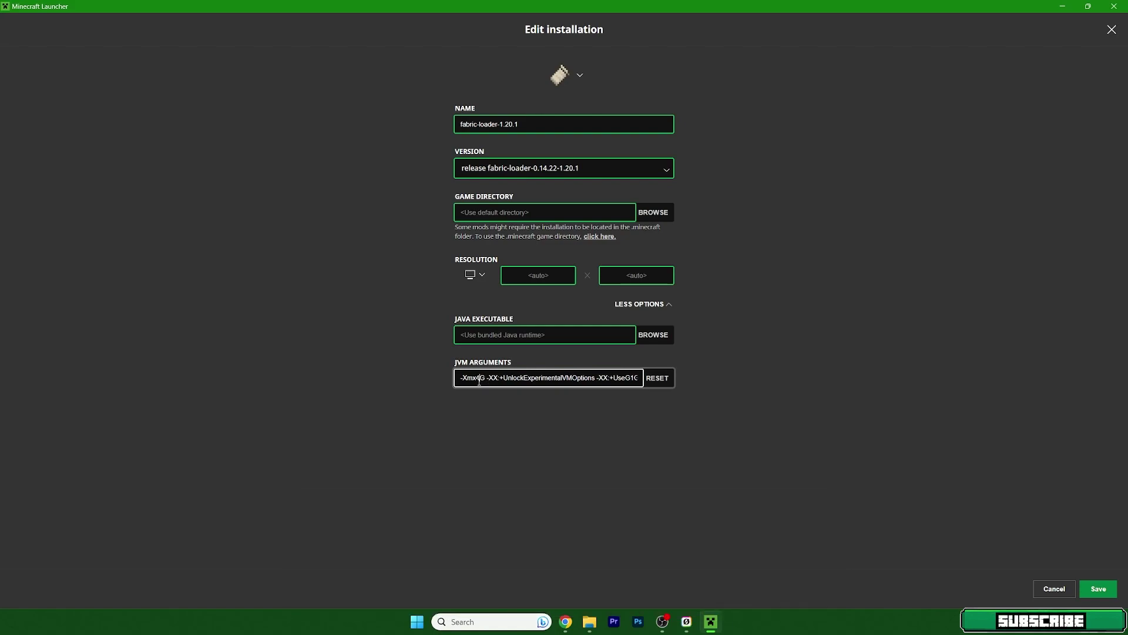
key(BackSpace)
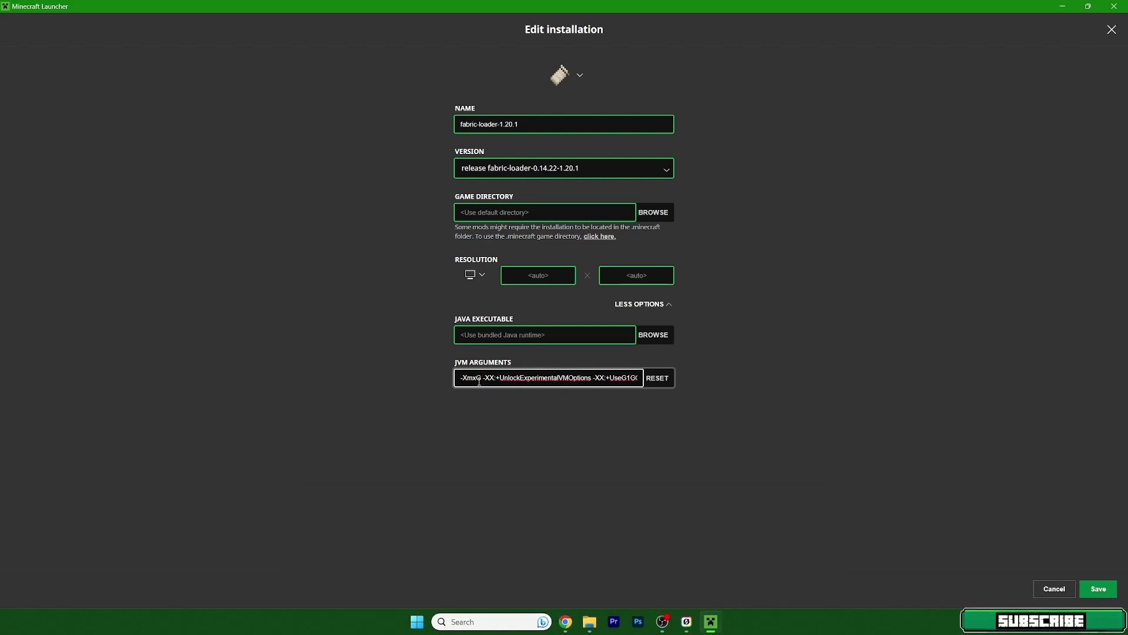
text(2)
key(BackSpace)
text(8)
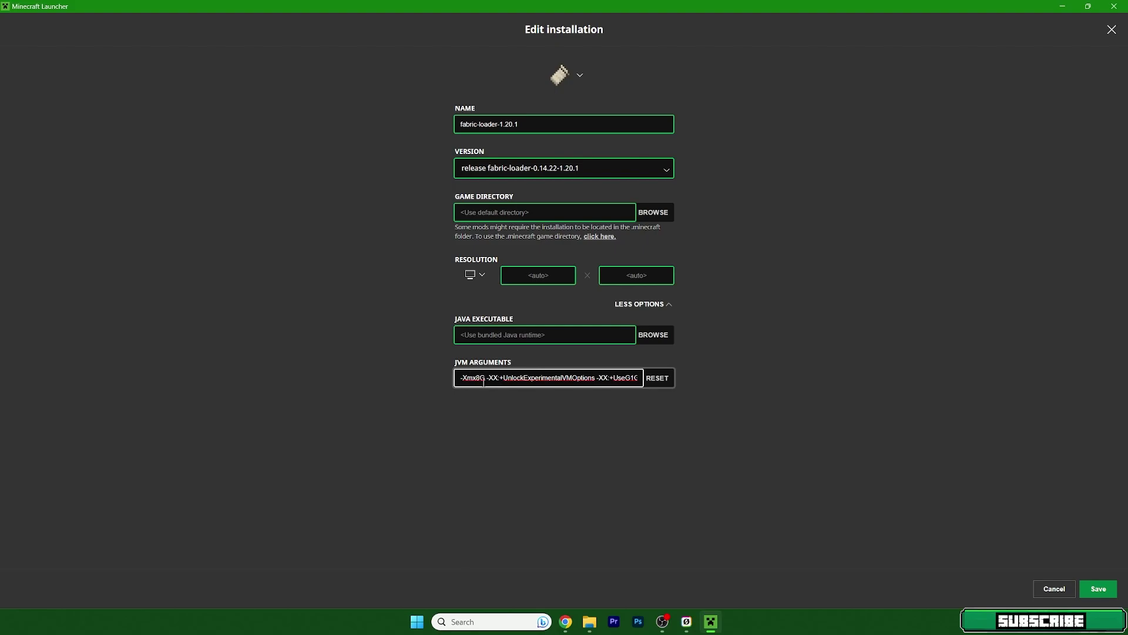
click(1094, 590)
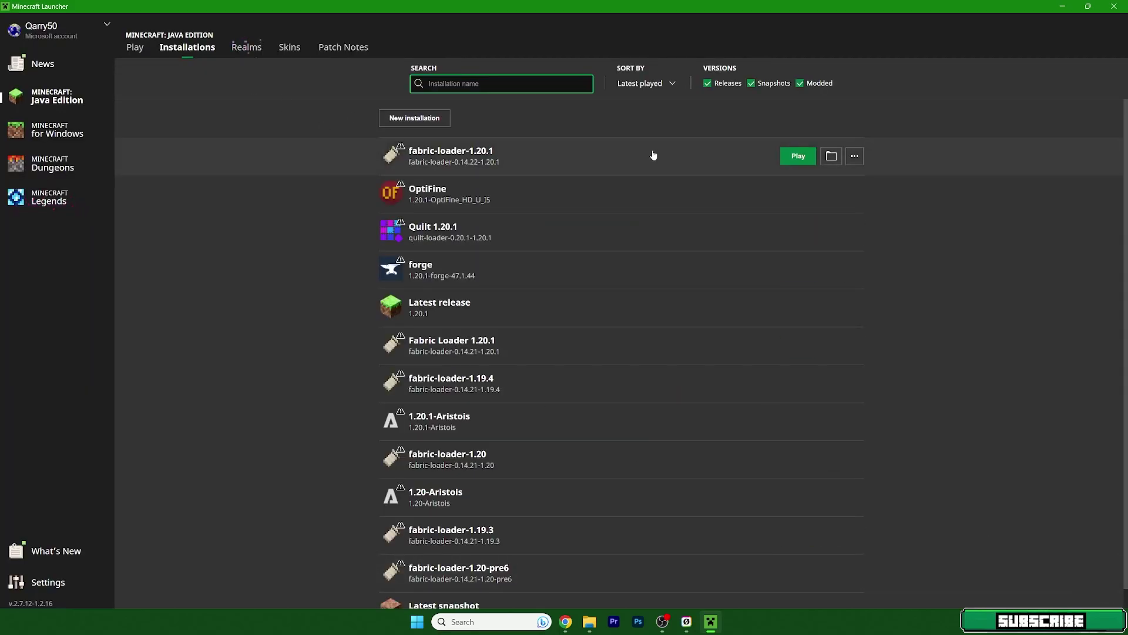
- Play Minecraft with fabric-loader-1.20.1 and glance at the title-screen video settings
click(798, 155)
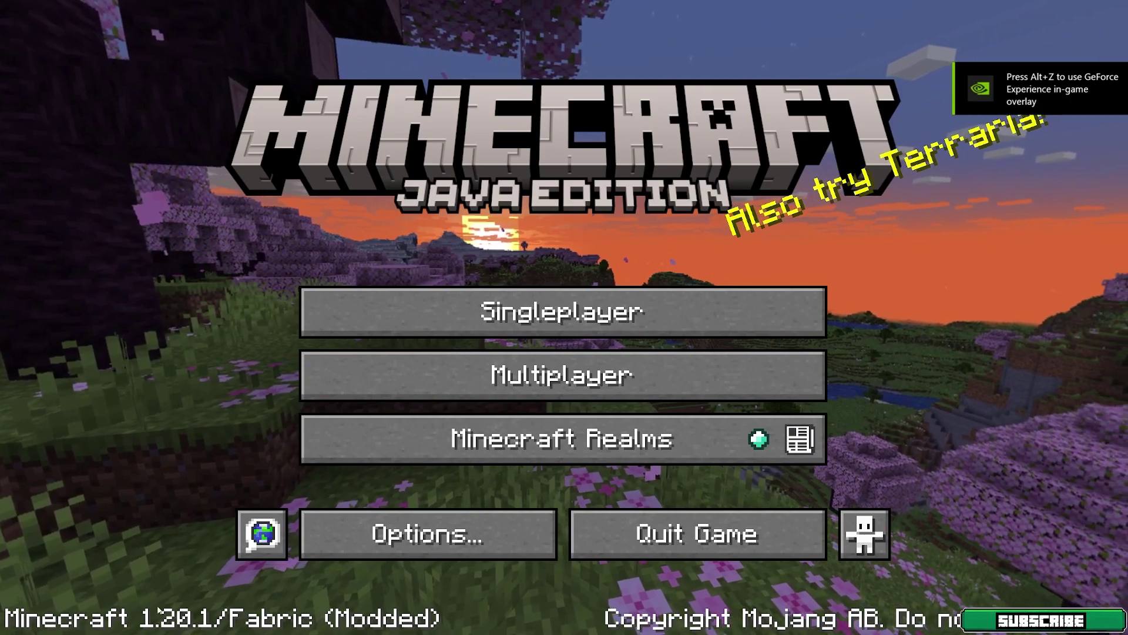
click(412, 534)
click(412, 312)
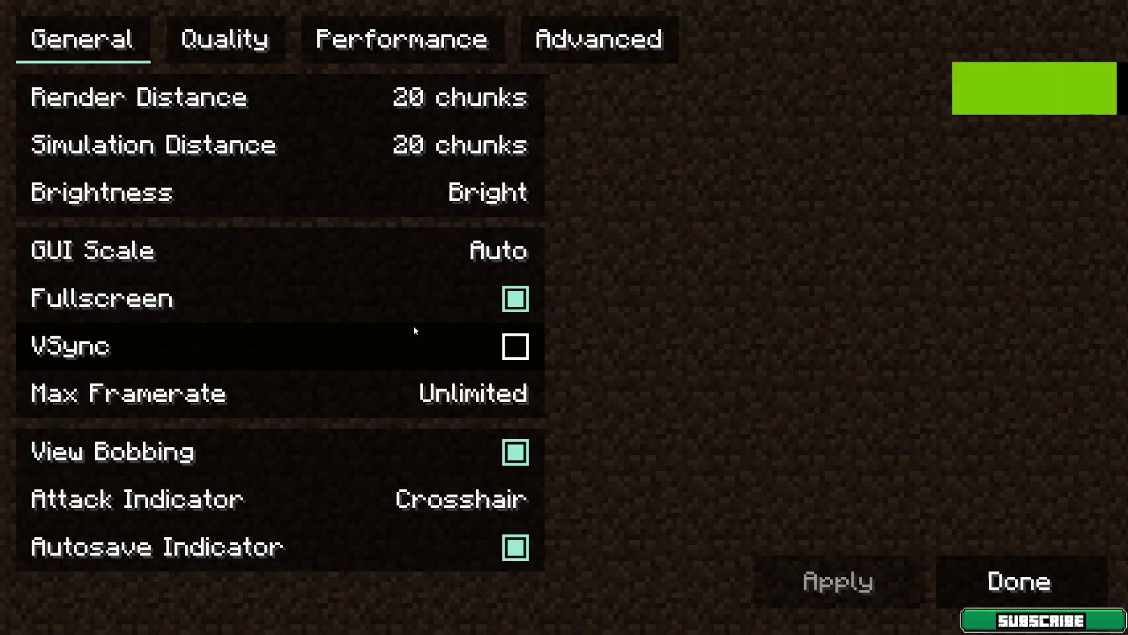
click(954, 572)
click(817, 581)
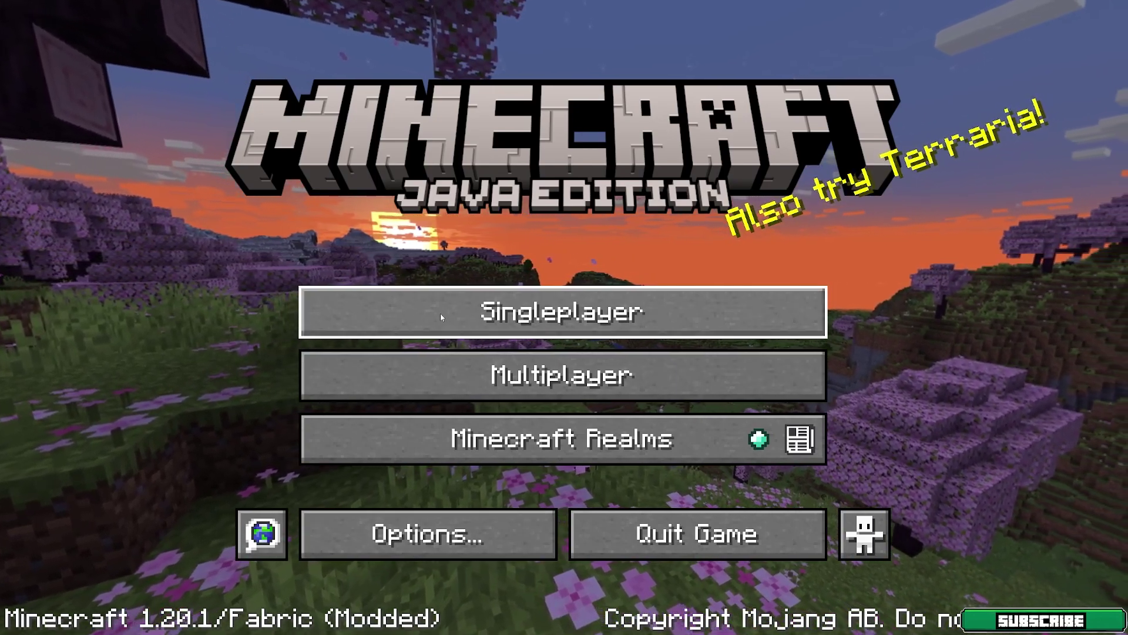
- Load the Sherlock world, check the F3 debug overlay, and open Options from the pause menu
click(441, 318)
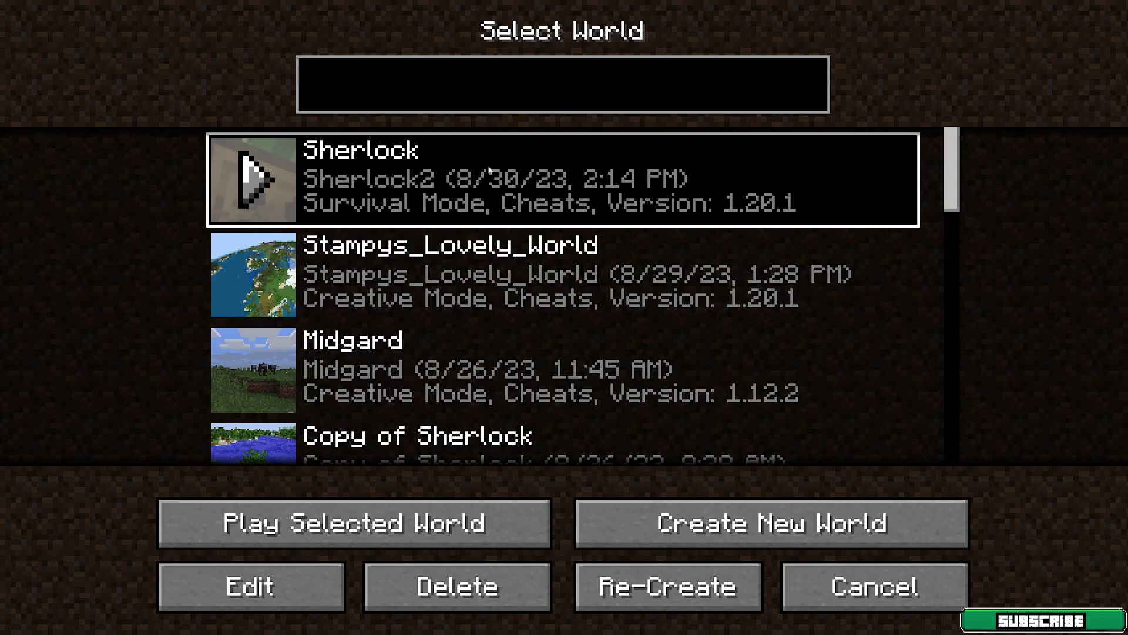
double_click(489, 170)
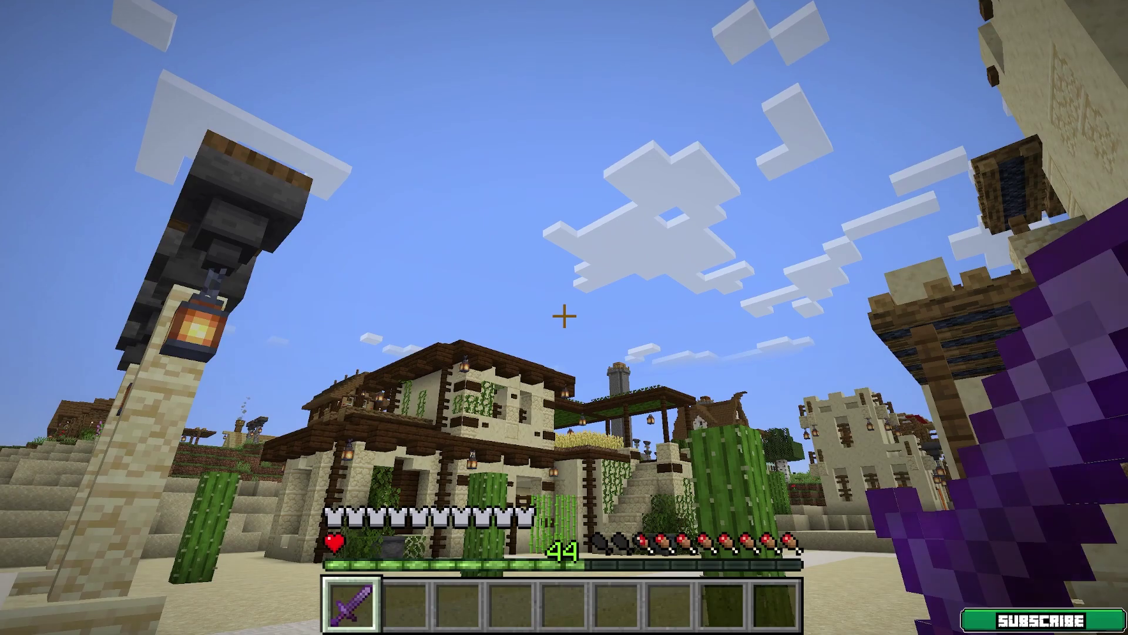
key(F3)
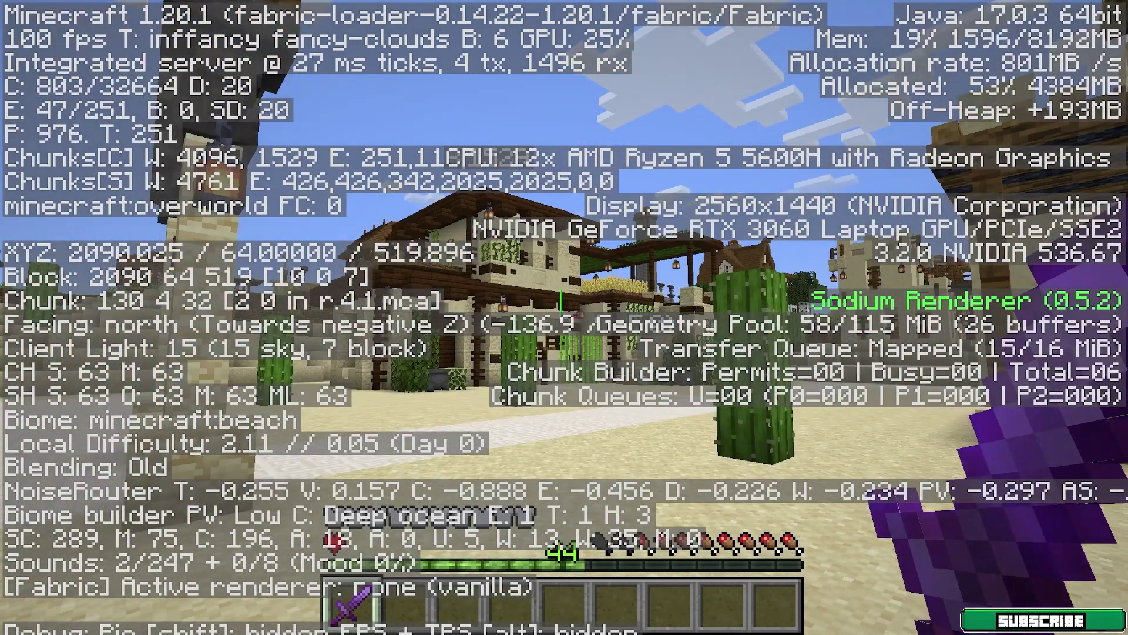
key(F3)
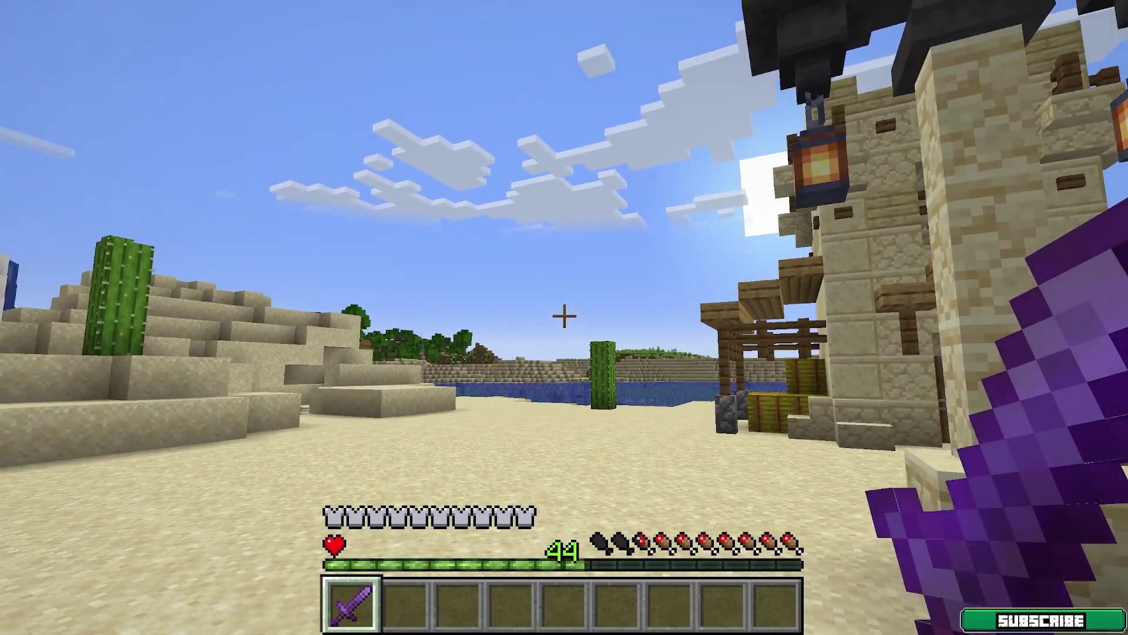
key(Escape)
click(421, 400)
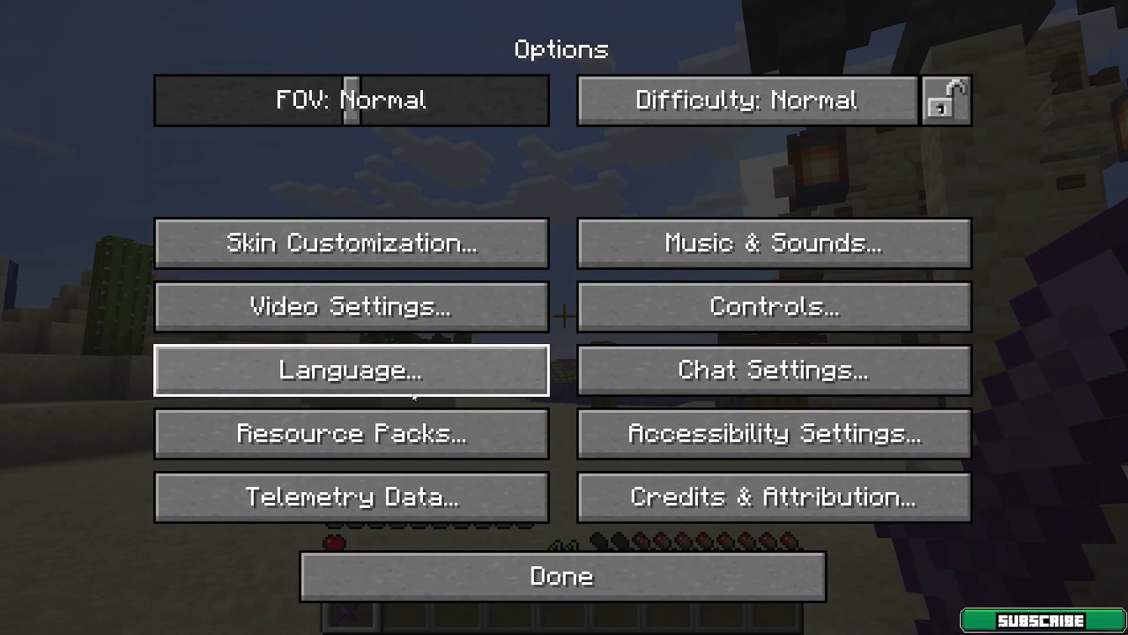
- Lower Render Distance to 8 chunks and Simulation Distance to 6, leaving Brightness at 100
click(388, 311)
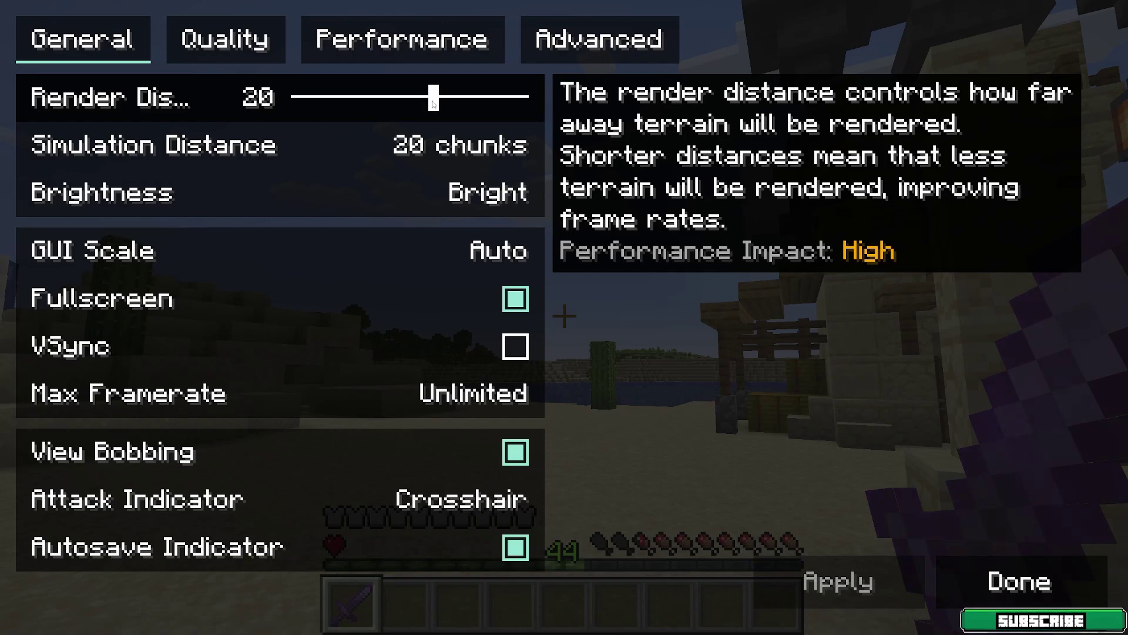
drag(433, 104, 337, 104)
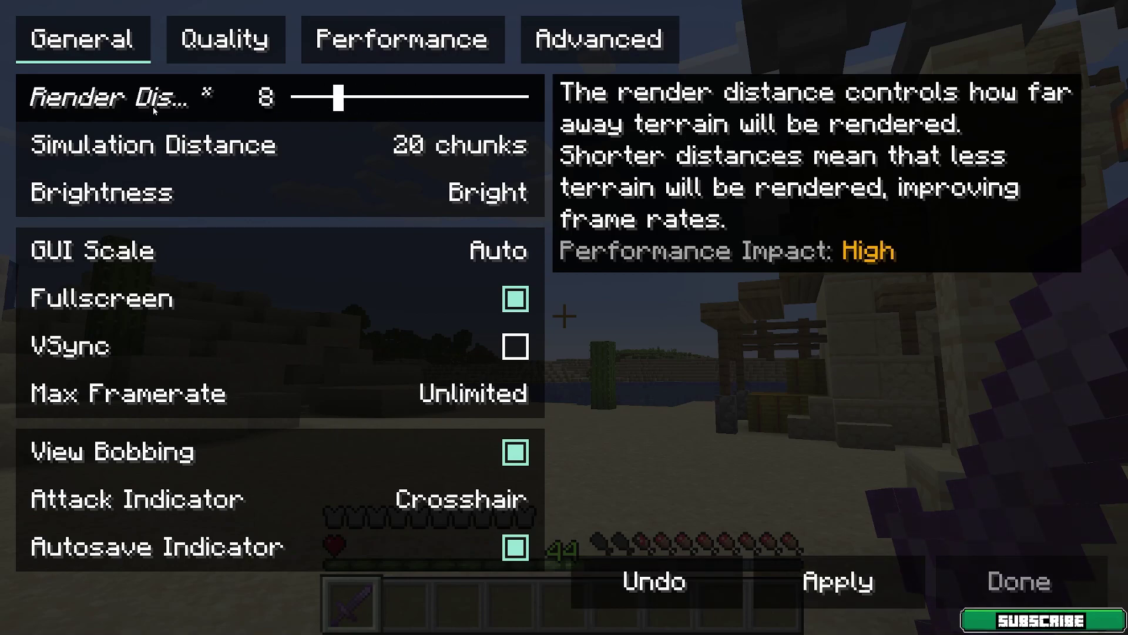
drag(418, 151, 304, 151)
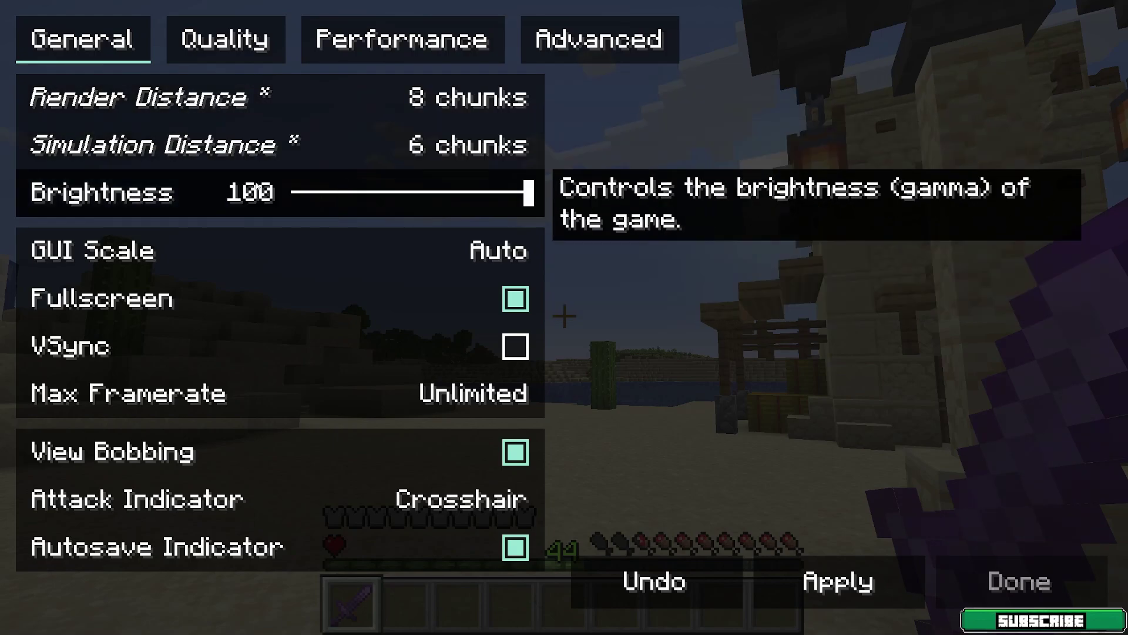
drag(505, 192, 529, 198)
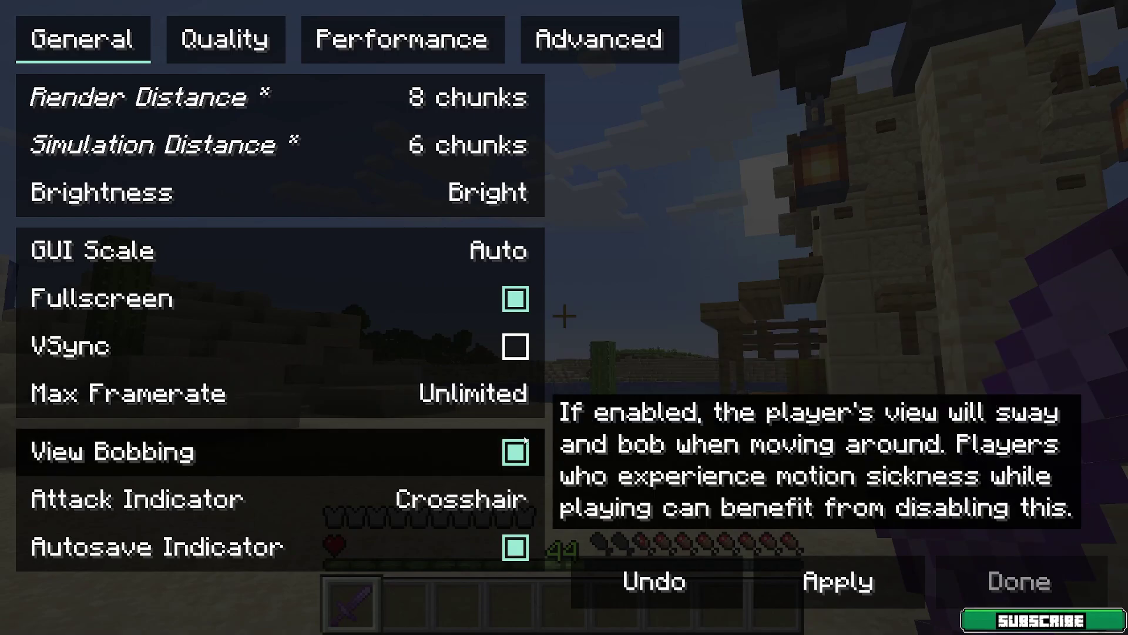
- Turn off View Bobbing, apply the video settings, and resume the game
click(503, 456)
click(496, 457)
click(460, 450)
click(876, 587)
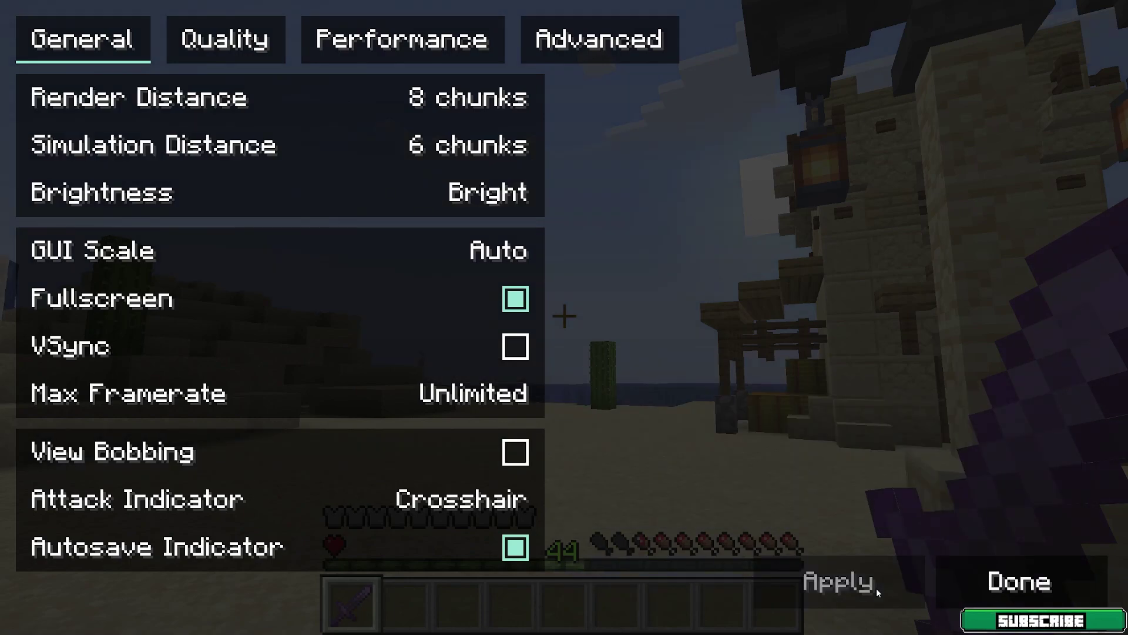
click(953, 582)
key(Escape)
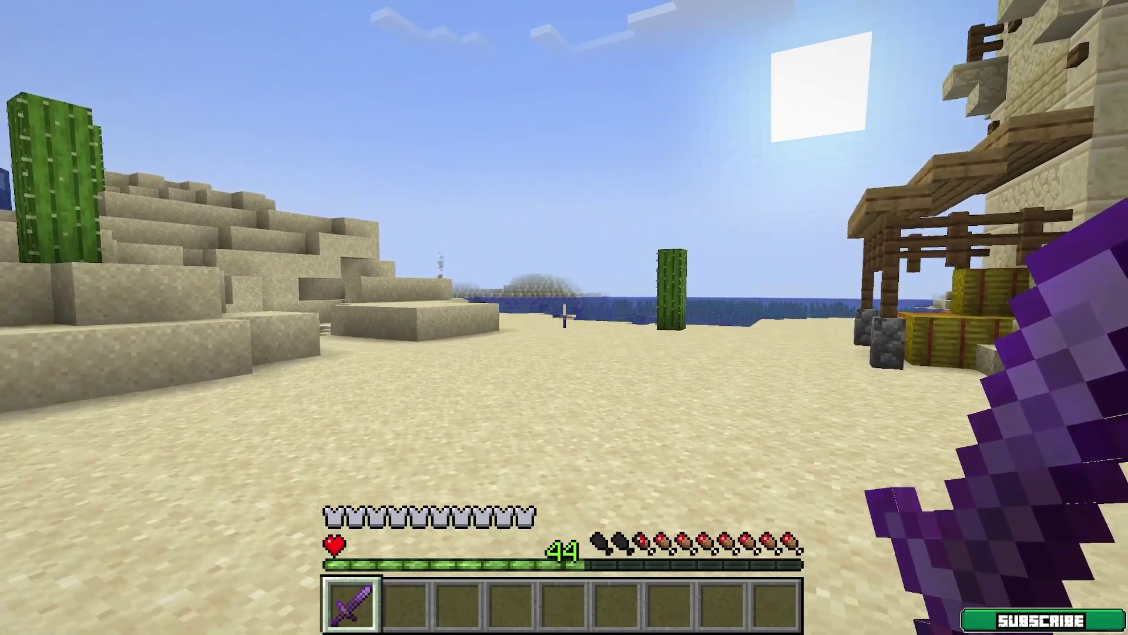
- Walk toward the cactus, then turn View Bobbing back on in Video Settings and apply it
key(w)
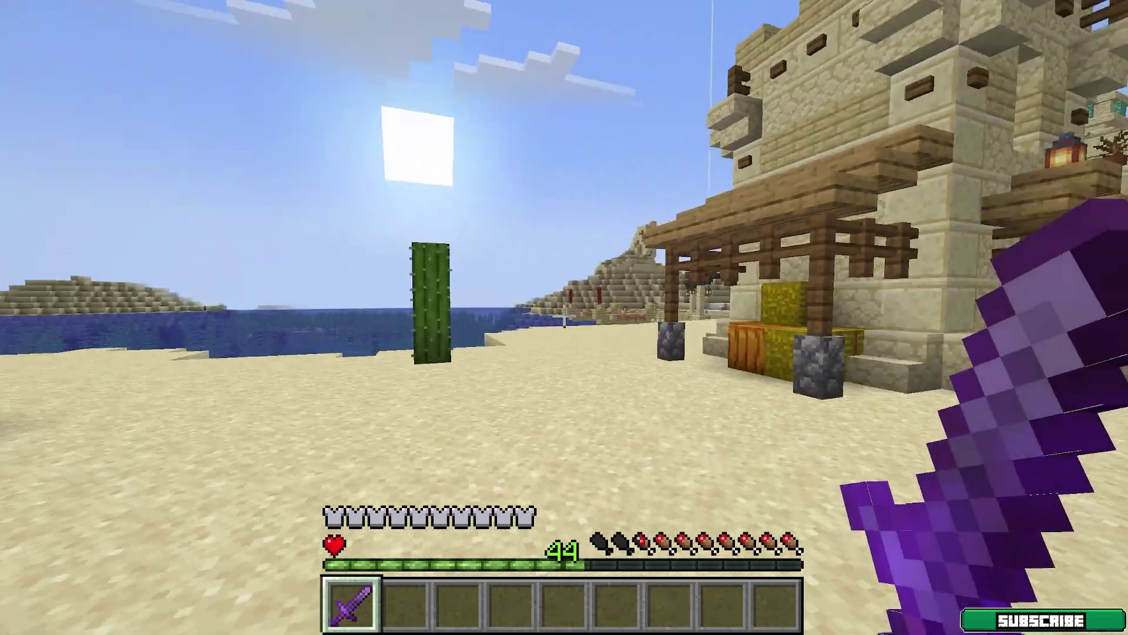
key(Escape)
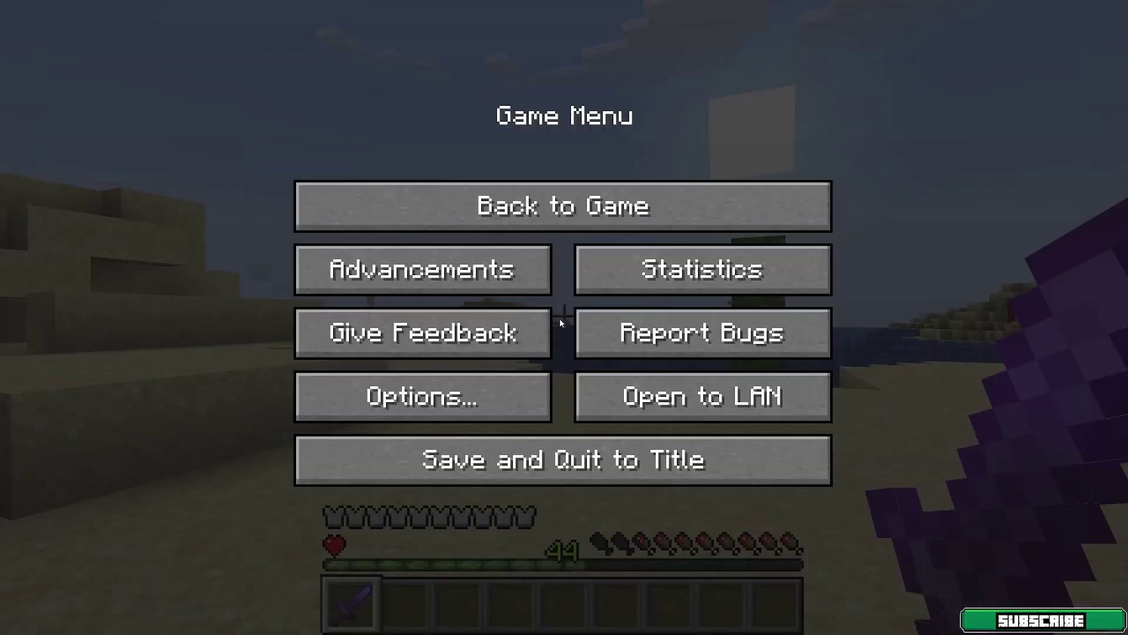
click(423, 397)
click(399, 317)
click(492, 447)
click(914, 573)
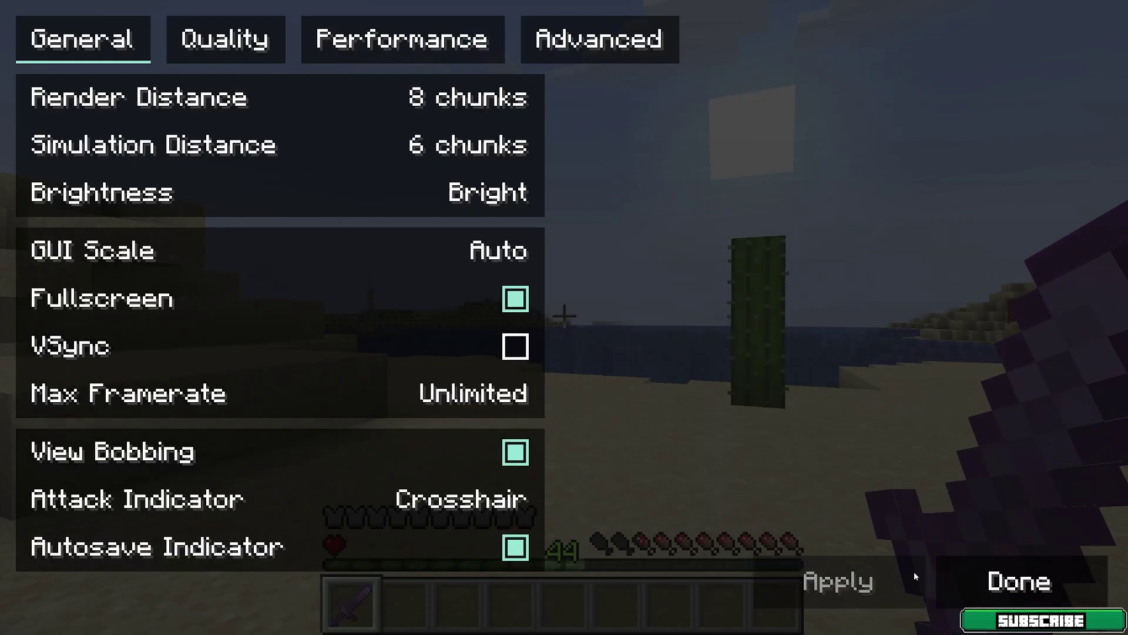
- Leave Video Settings, resume play briefly, then pause the game again
key(Escape)
key(Escape)
key(Escape)
key(q)
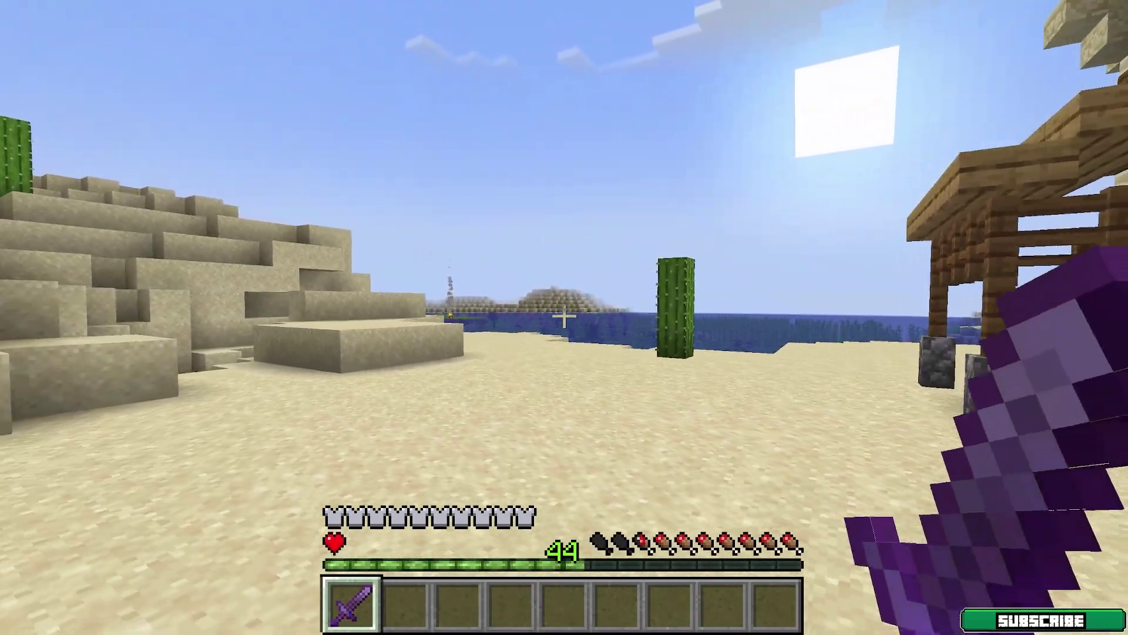
key(Escape)
- Go to the Quality page of the Sodium video settings
click(447, 395)
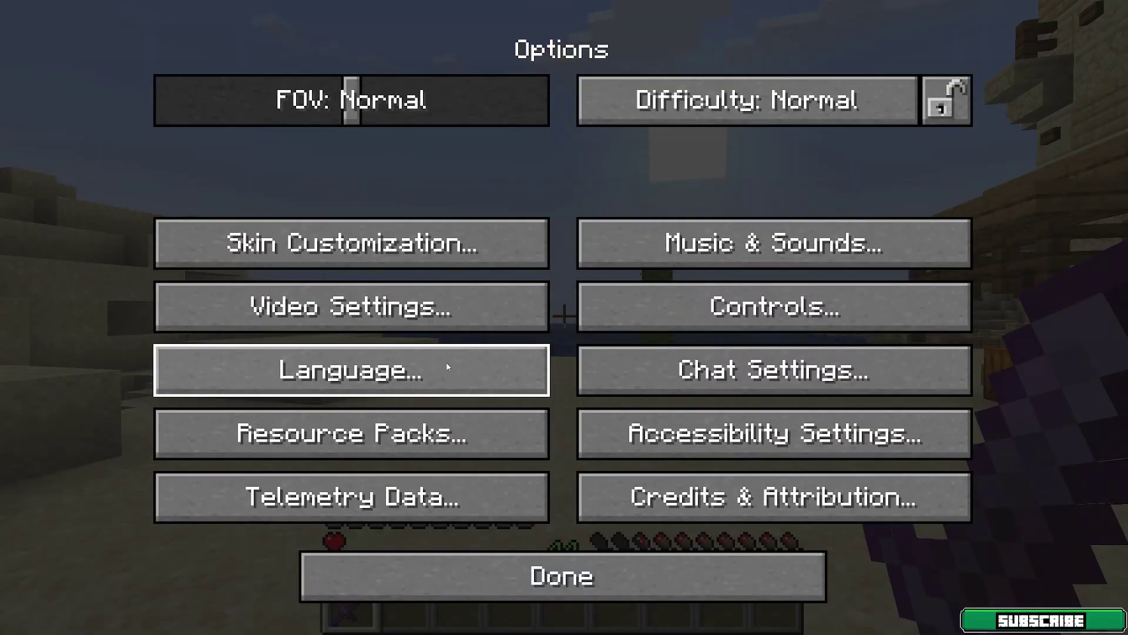
click(411, 320)
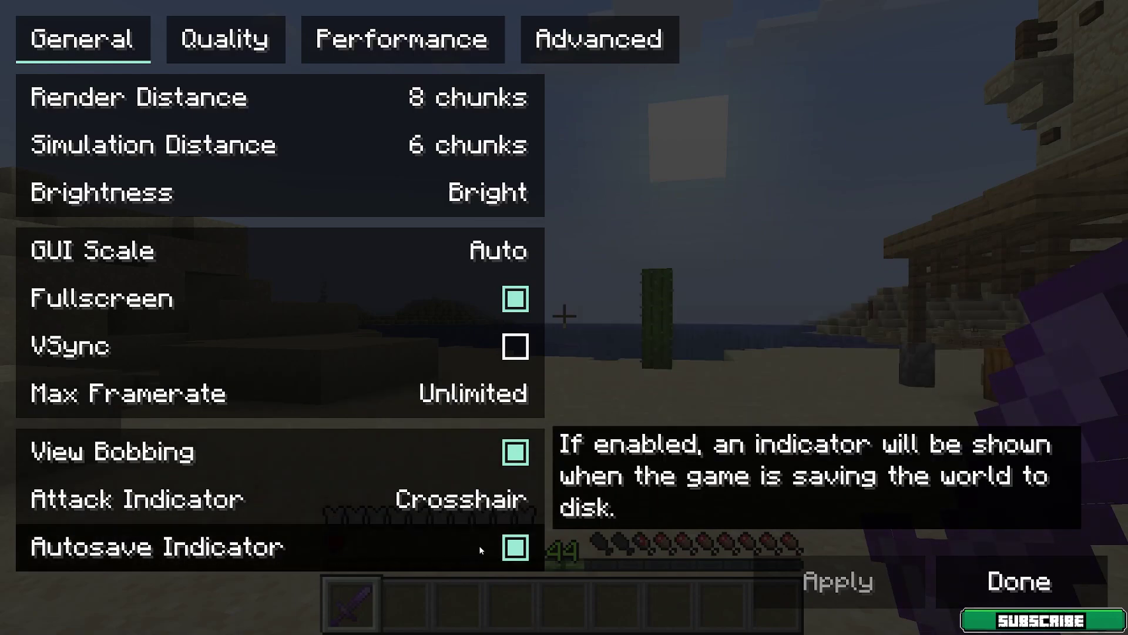
click(213, 51)
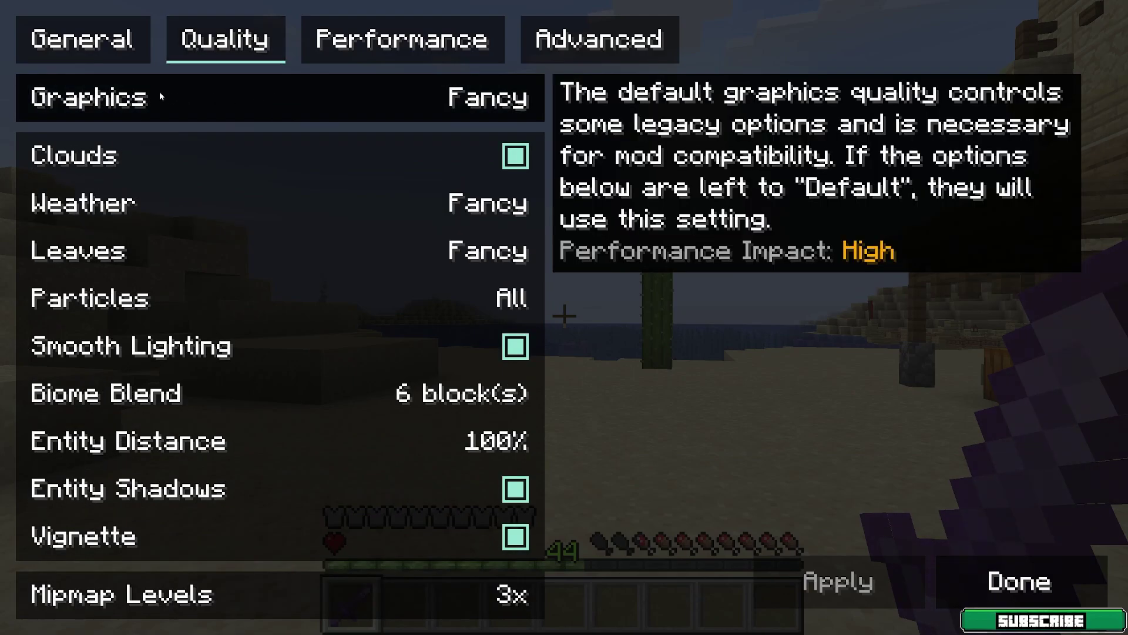
- Set Graphics to Fast, turn Clouds off, and change Weather from Fancy to Default
click(301, 98)
click(351, 101)
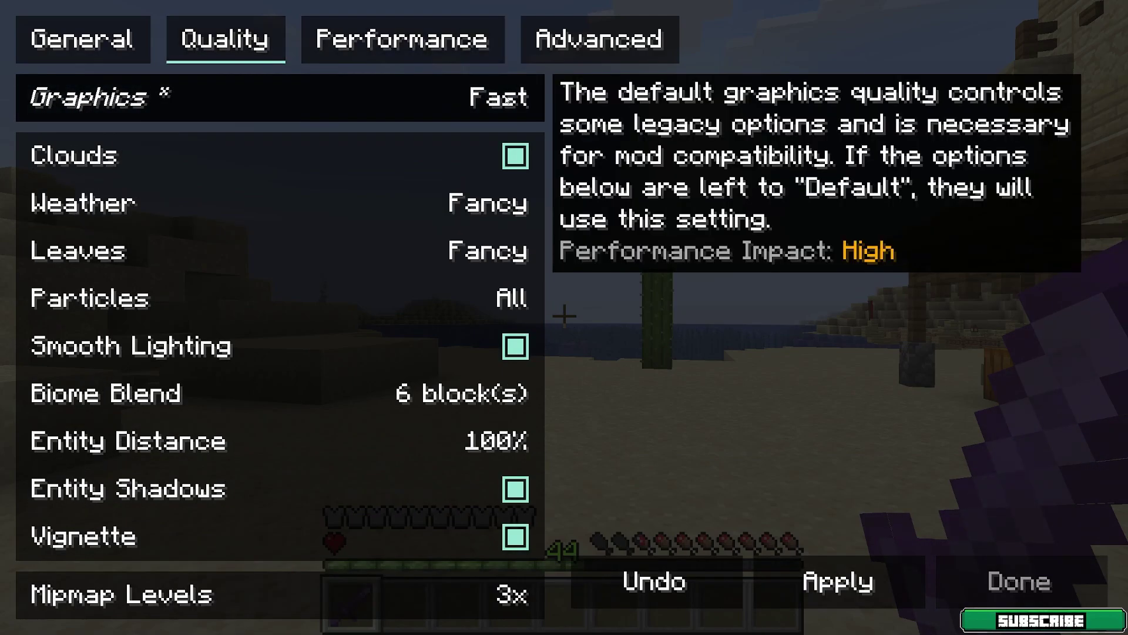
click(513, 156)
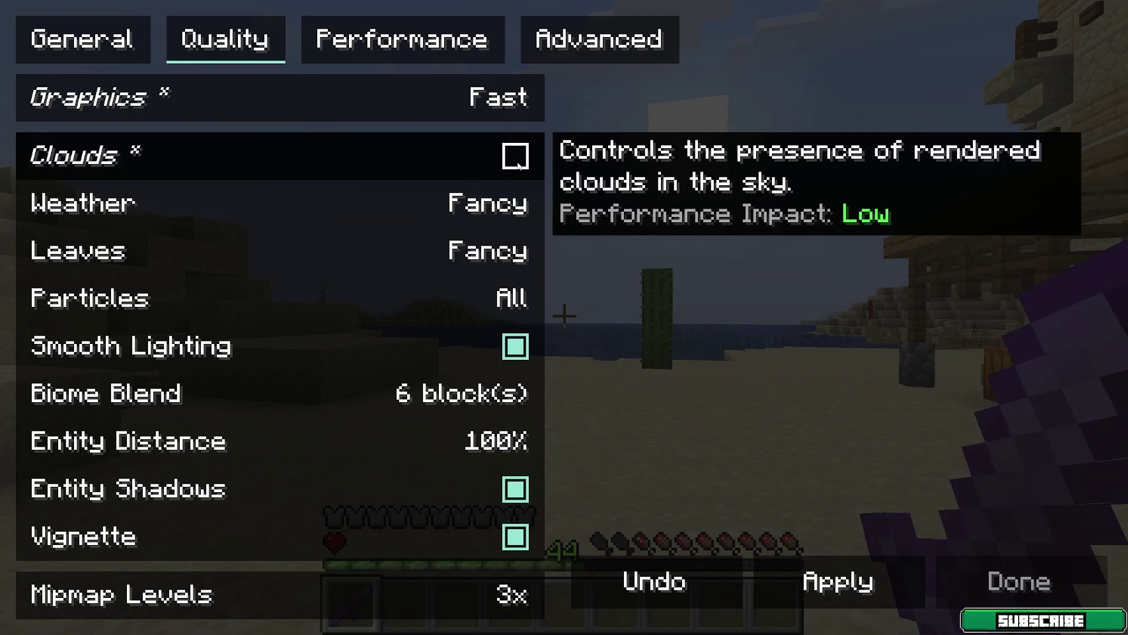
click(513, 157)
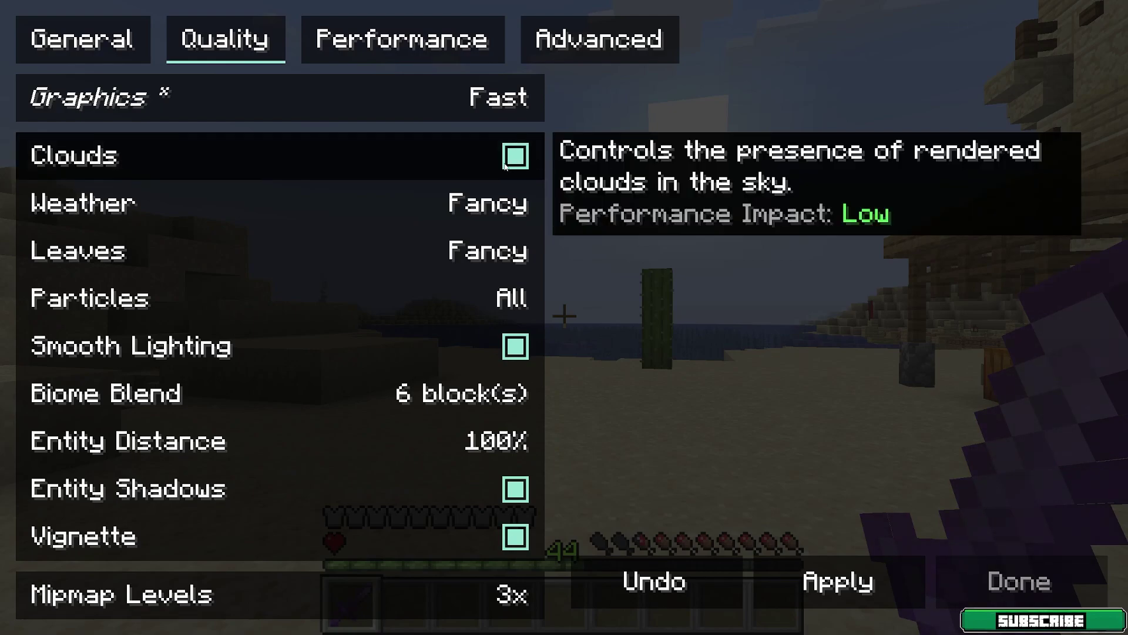
click(507, 164)
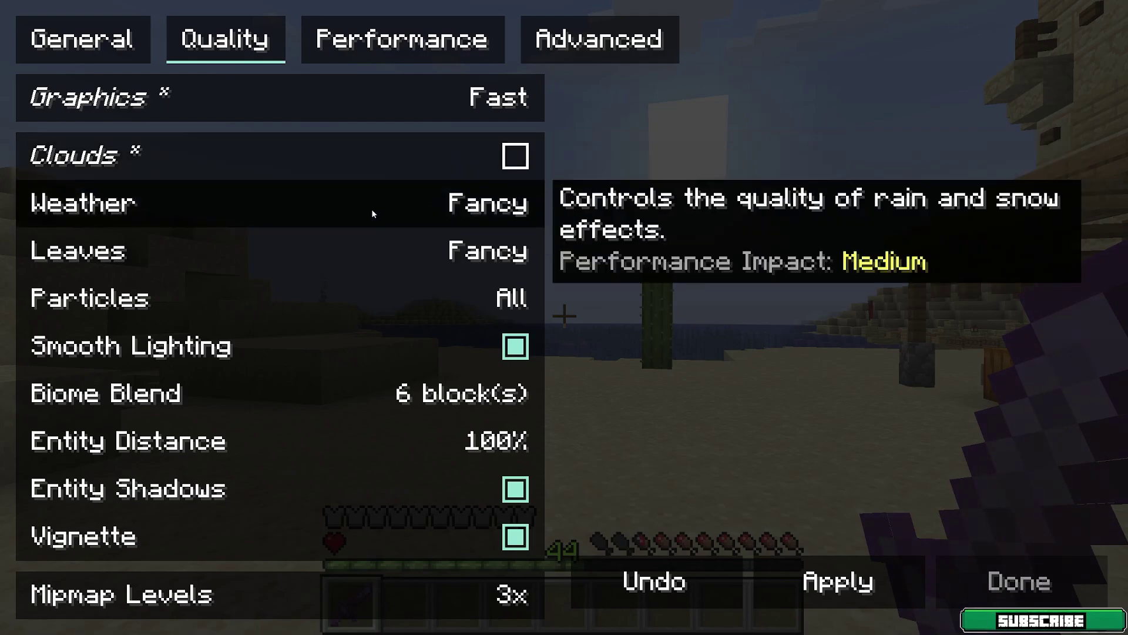
click(396, 207)
- Set both Weather and Leaves quality to Fast
click(396, 206)
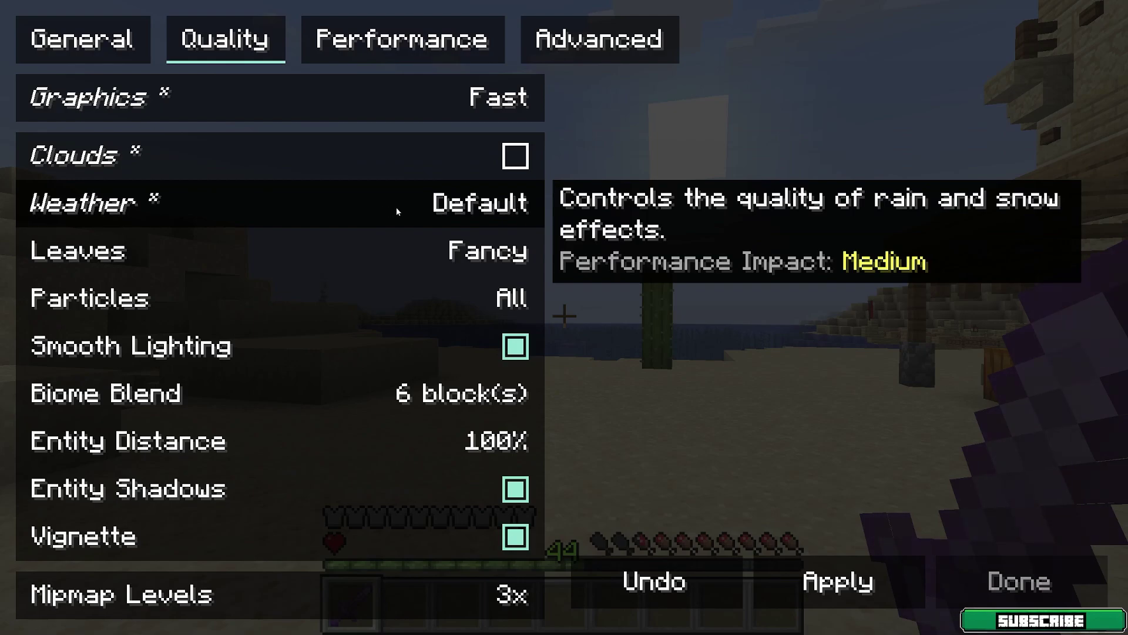
click(396, 207)
click(396, 207)
click(325, 256)
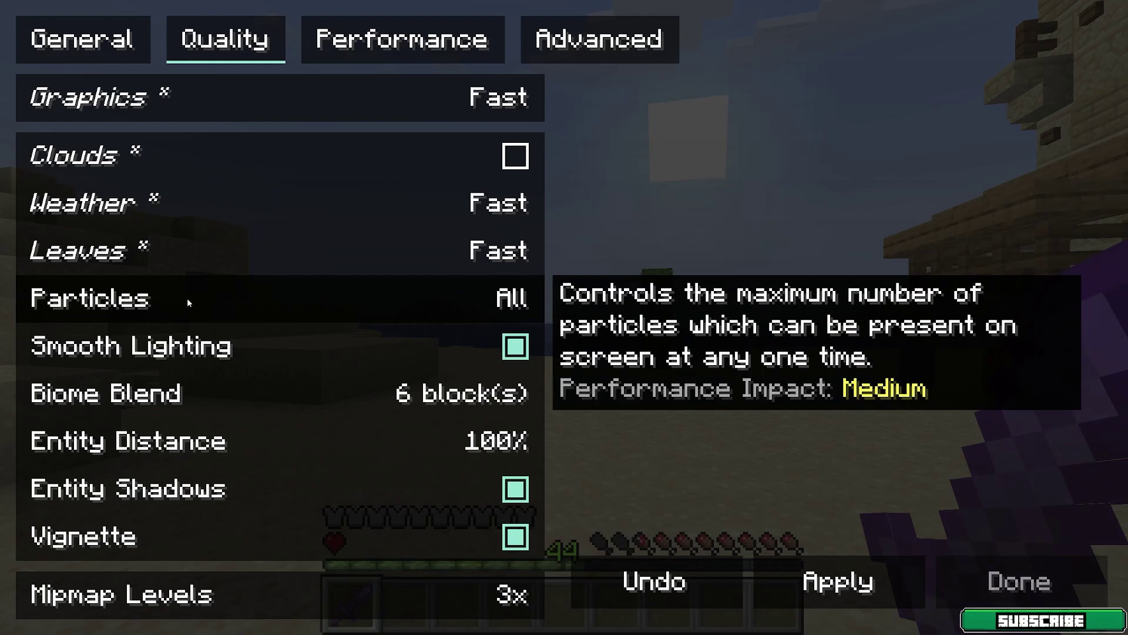
- Set Particles to Decreased and switch Smooth Lighting off
click(188, 298)
click(189, 298)
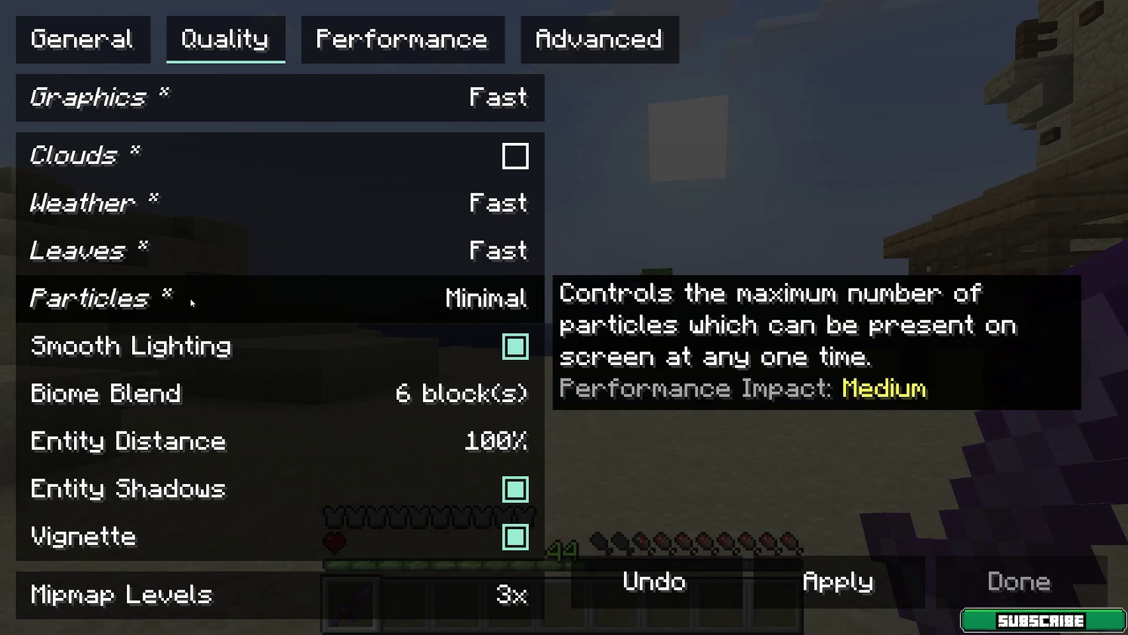
click(484, 304)
click(484, 304)
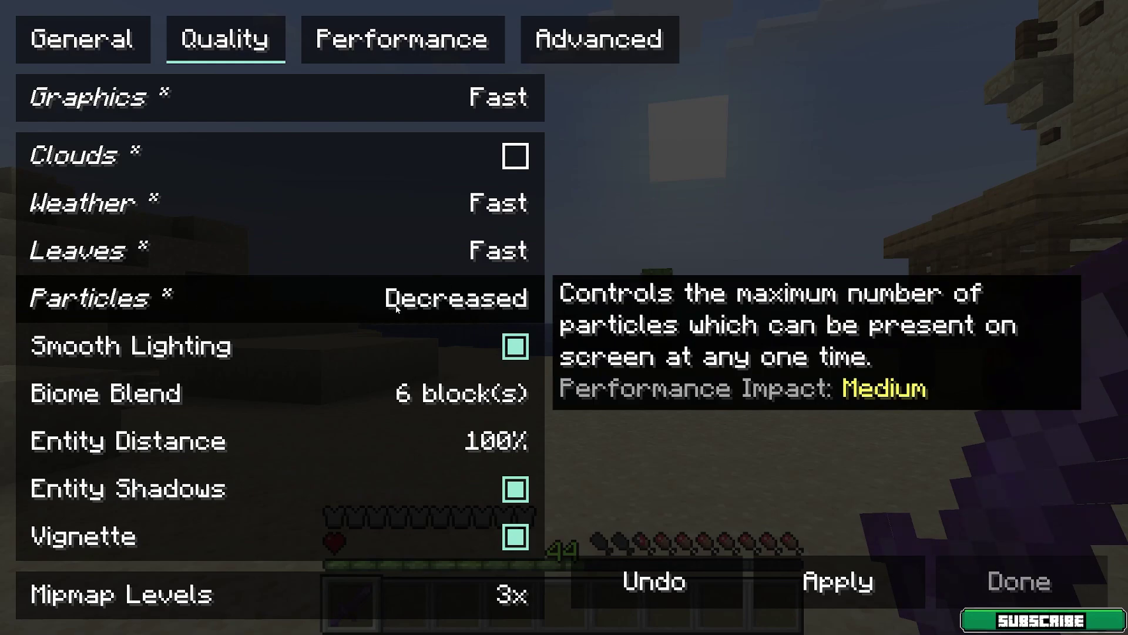
click(453, 312)
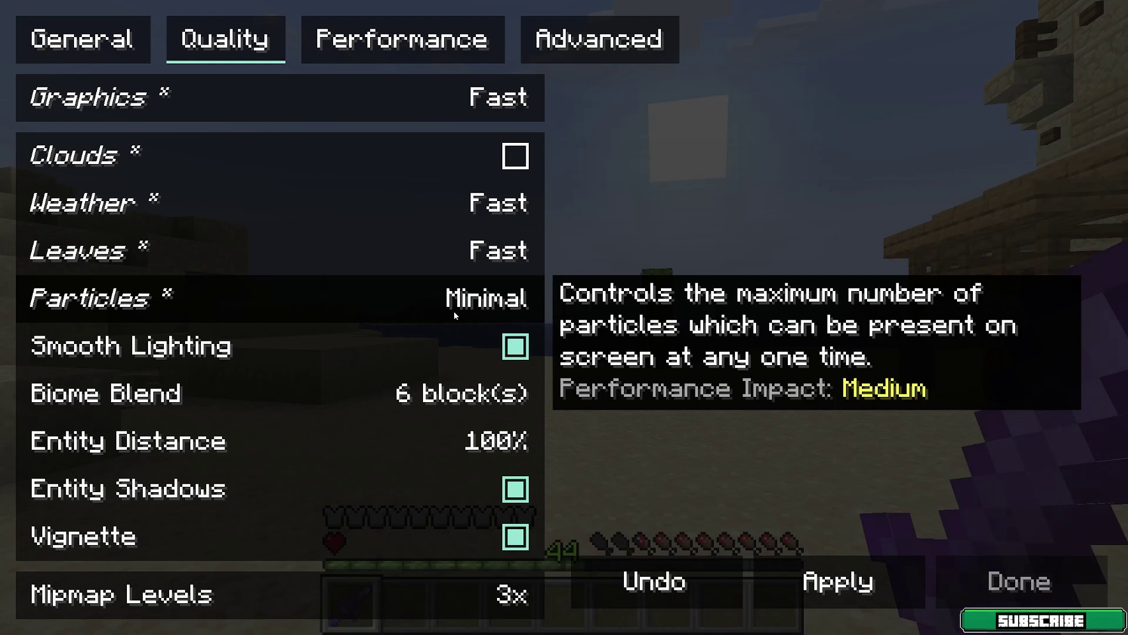
click(422, 294)
click(421, 294)
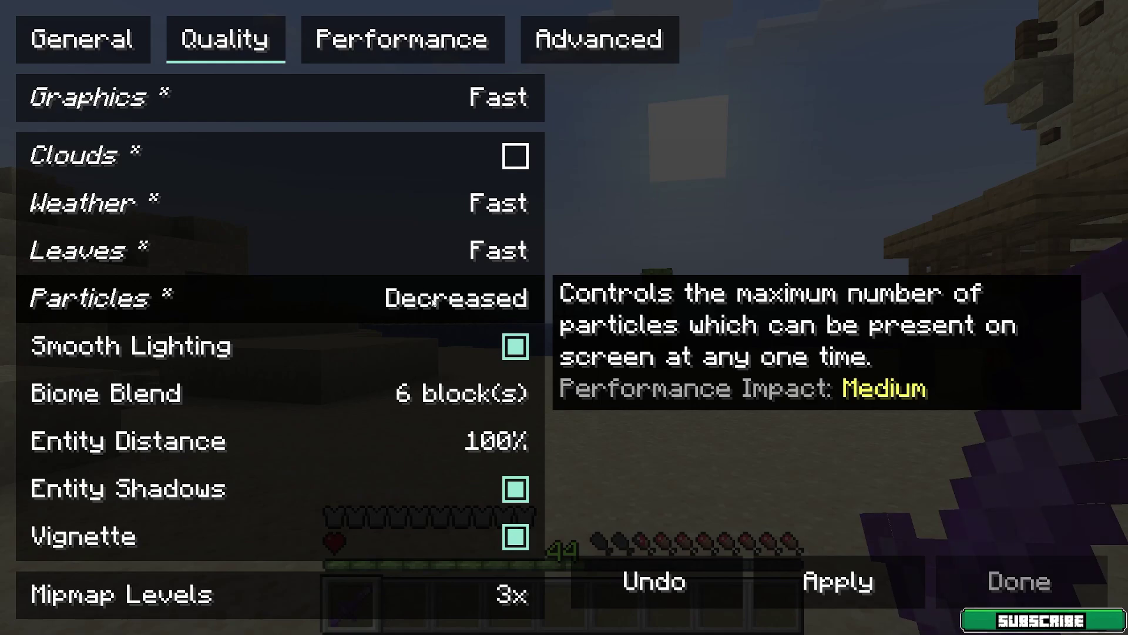
click(471, 351)
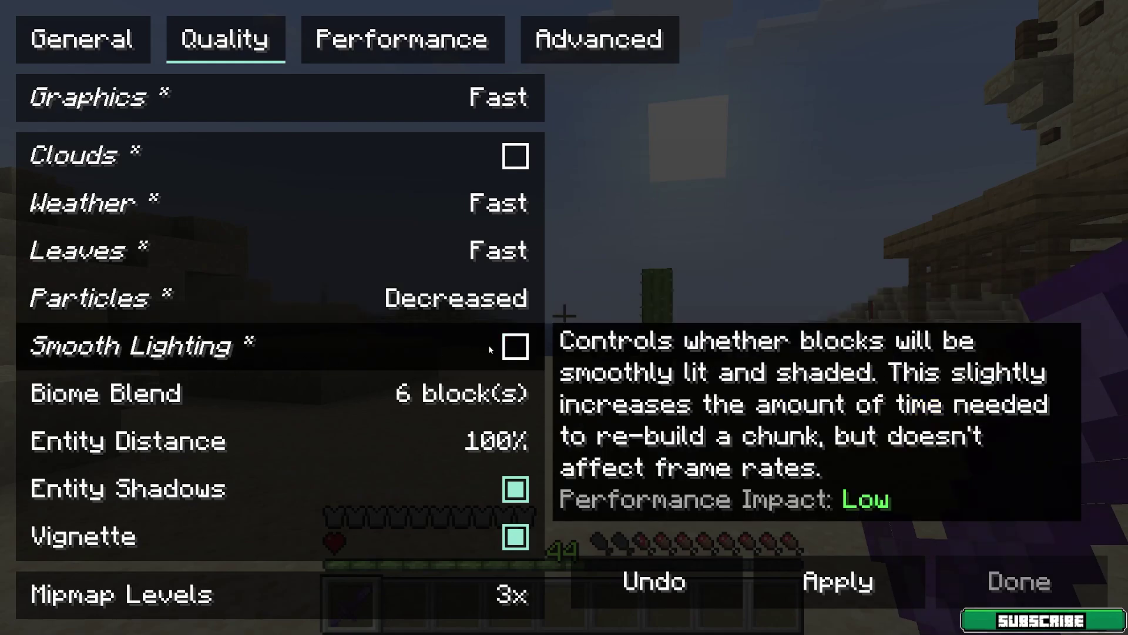
- Set Biome Blend to 1 block, disable Vignette, set Mipmap Levels to 0x, and apply
drag(489, 392, 271, 407)
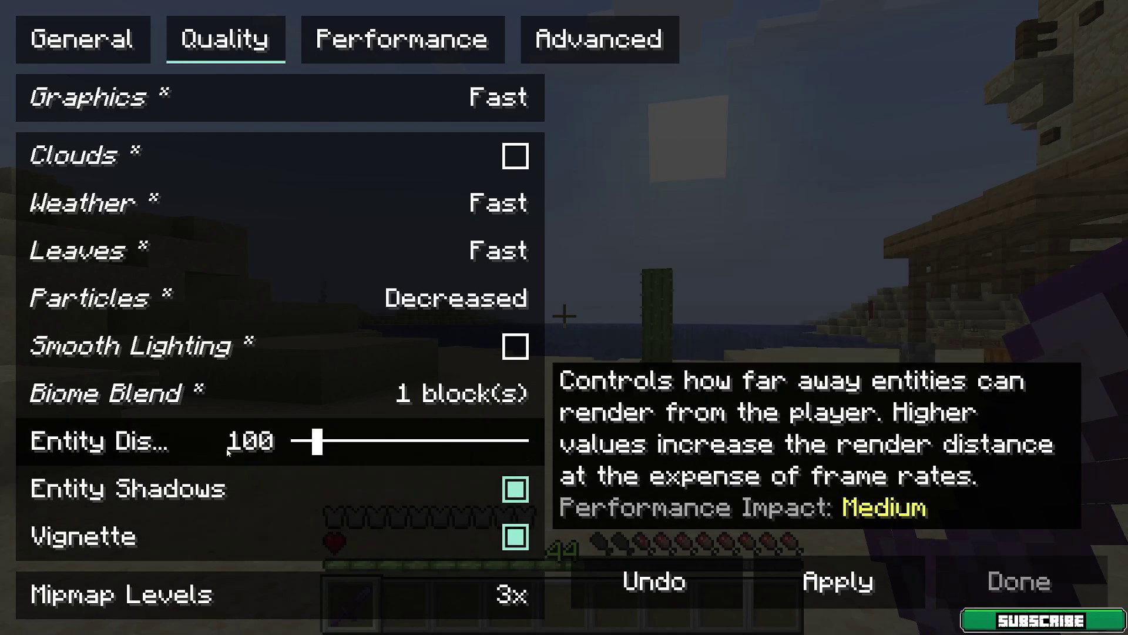
click(250, 532)
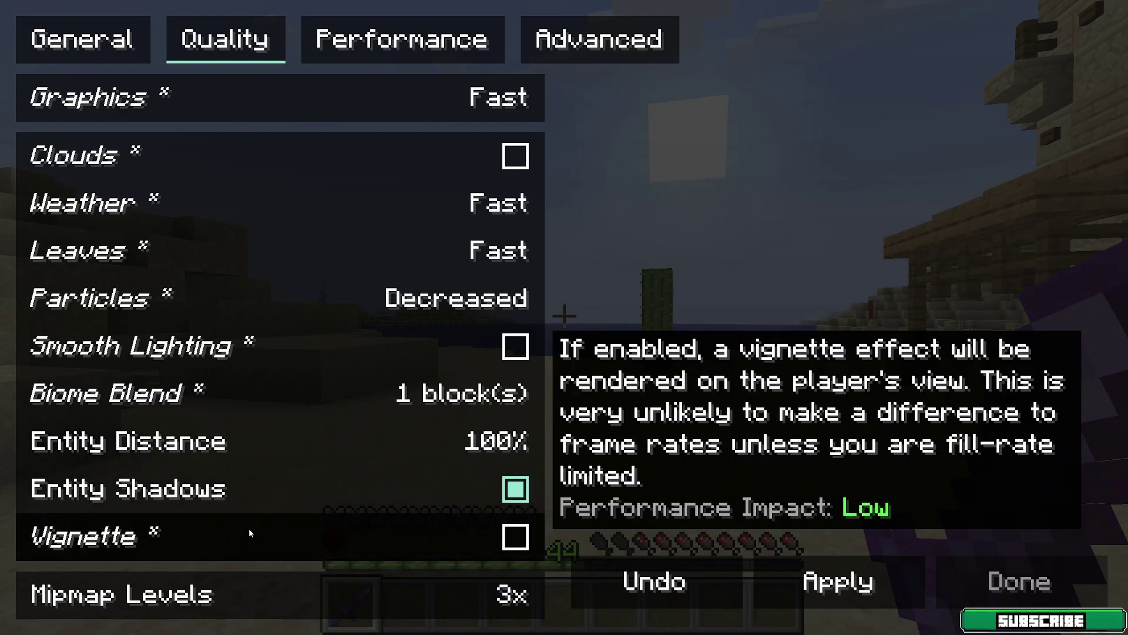
drag(324, 598, 282, 599)
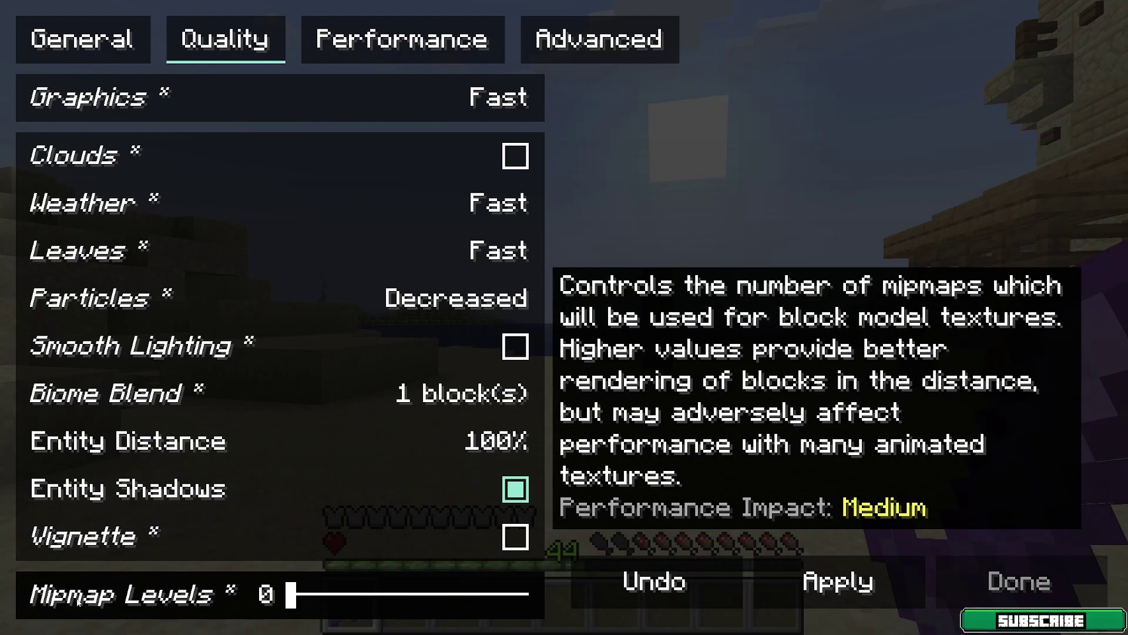
click(794, 577)
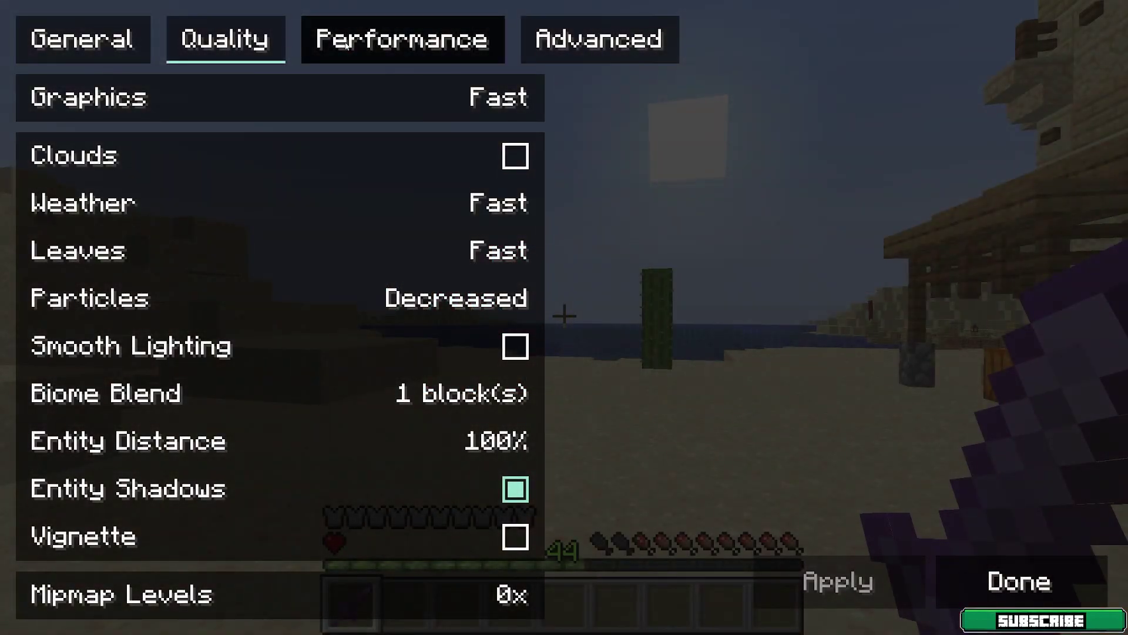
- On the Performance page, untick Use Entity Culling and Use Fog Occlusion, then go to Advanced
click(322, 54)
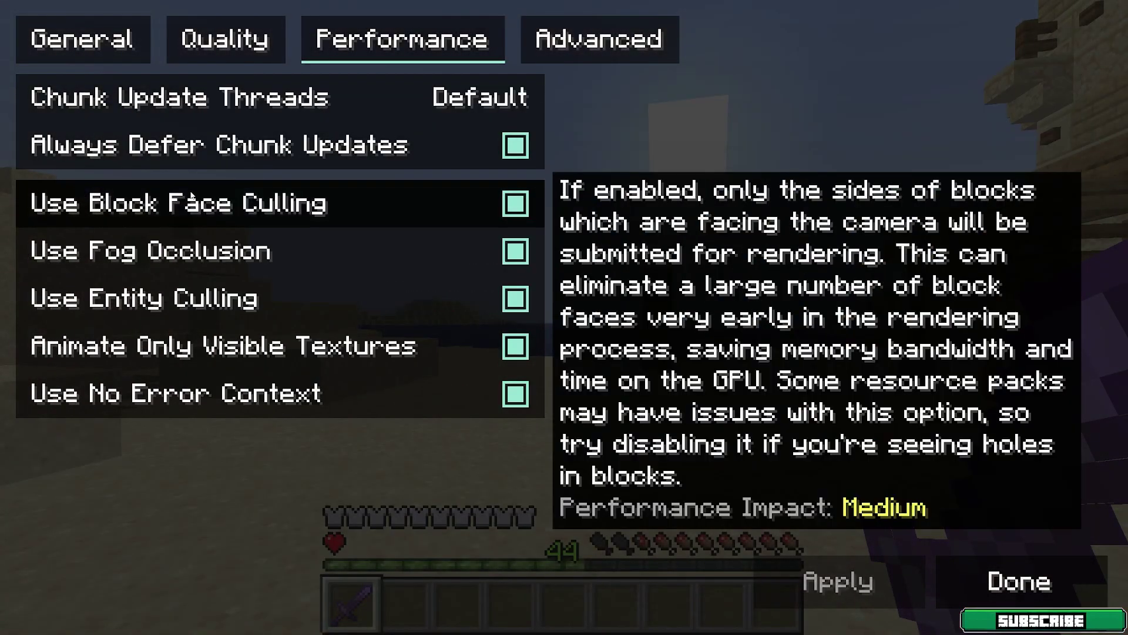
mouse_move(178, 114)
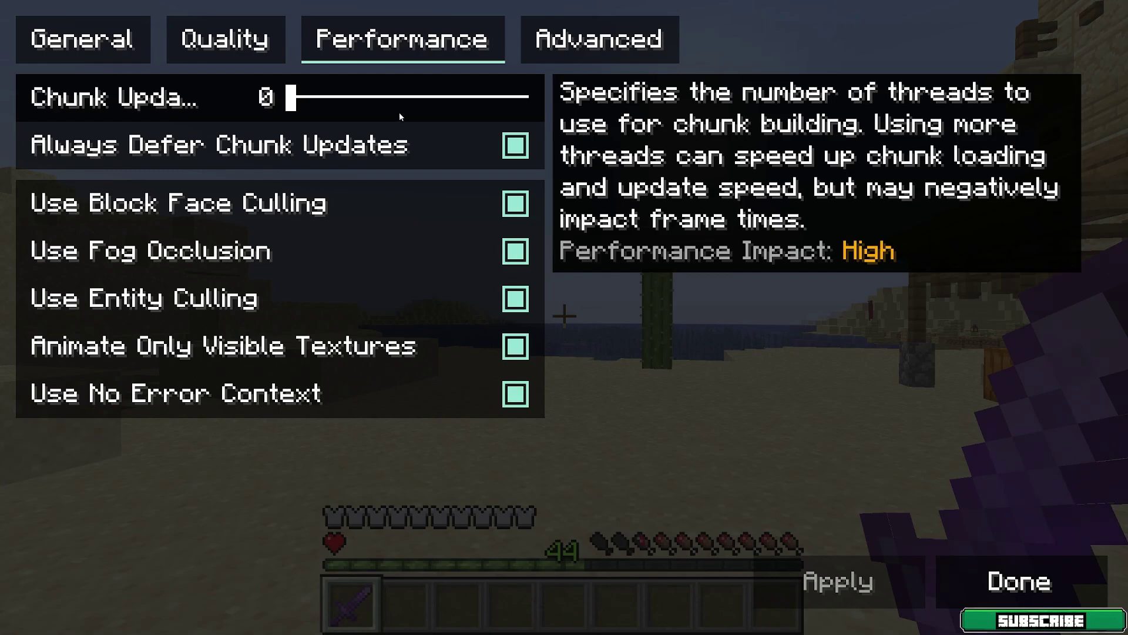
mouse_move(253, 279)
click(231, 306)
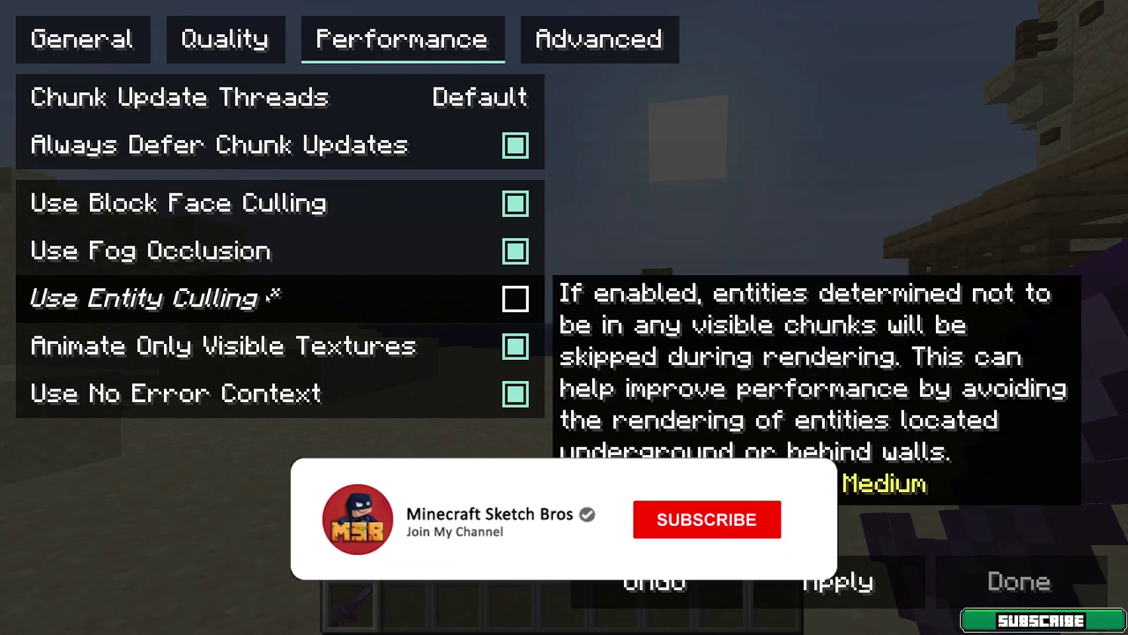
click(223, 261)
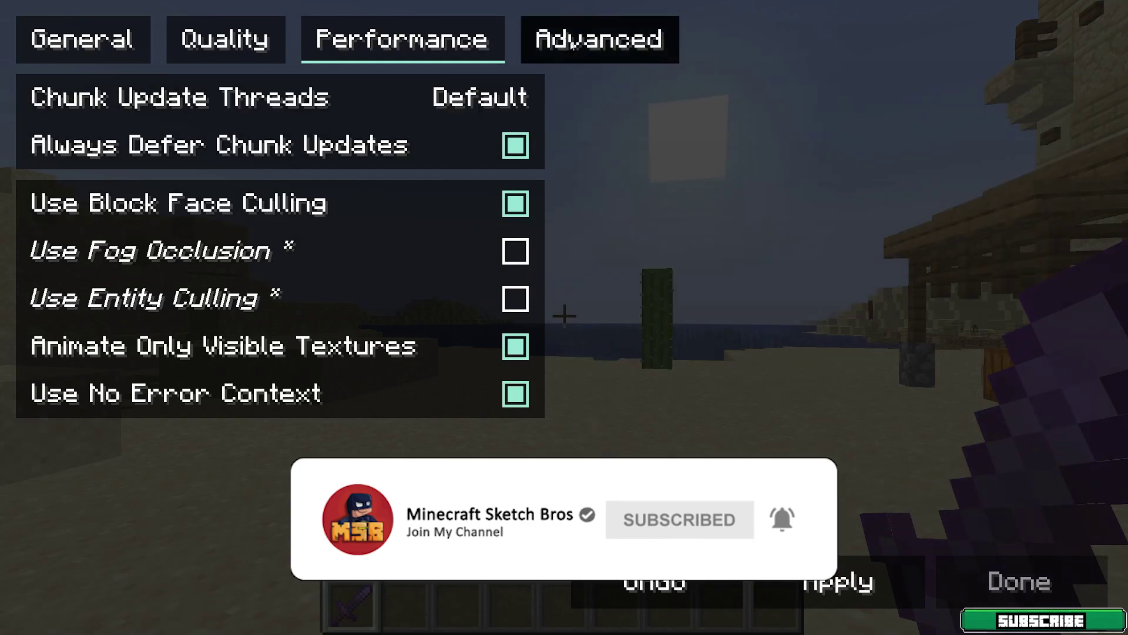
click(591, 42)
mouse_move(385, 159)
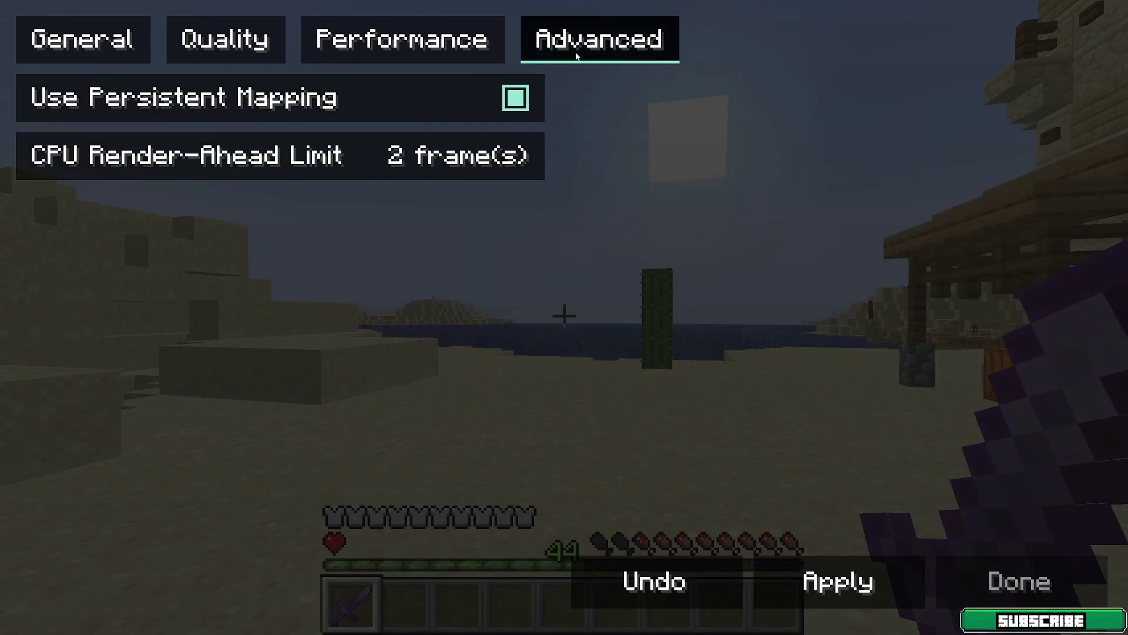
- Set CPU Render-Ahead Limit to 9 frames, apply it, and close the video settings
mouse_move(181, 176)
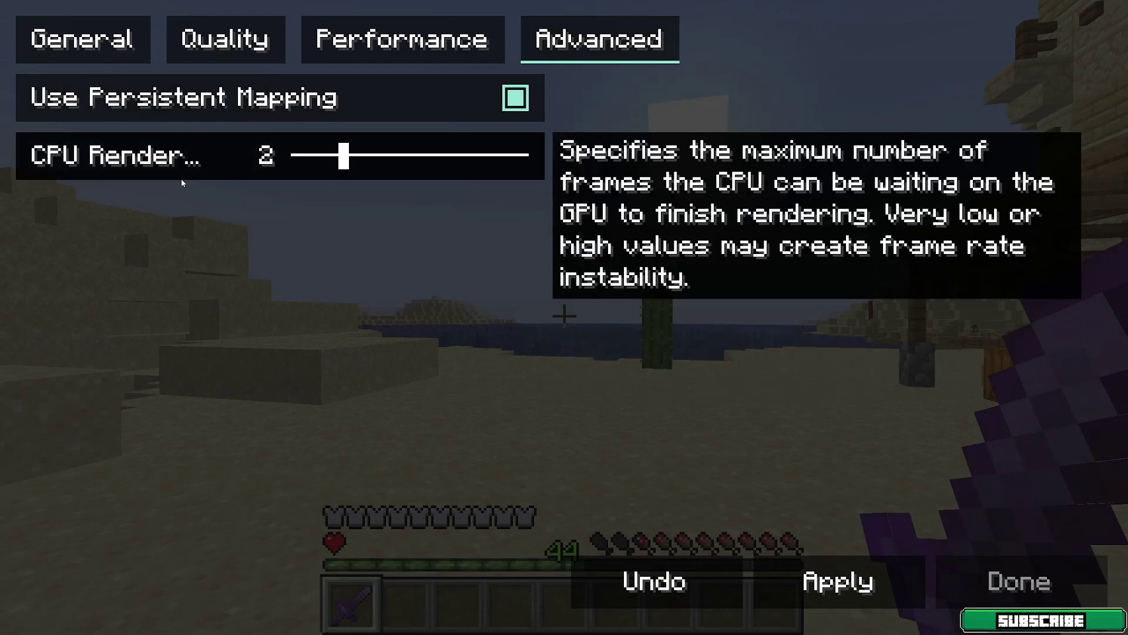
drag(354, 163, 525, 163)
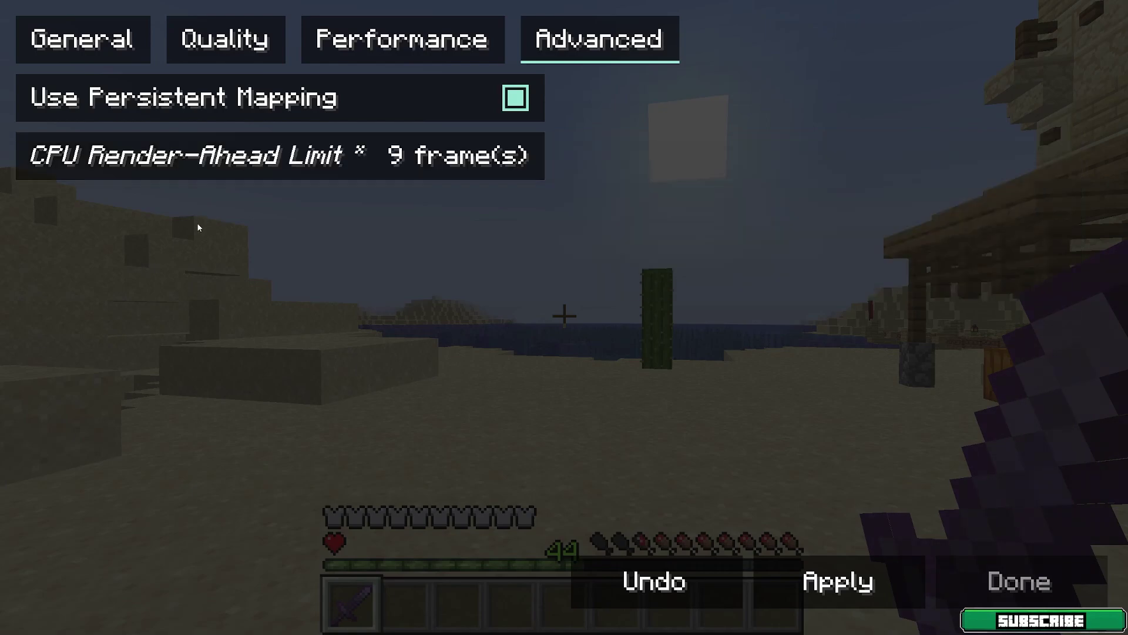
mouse_move(421, 162)
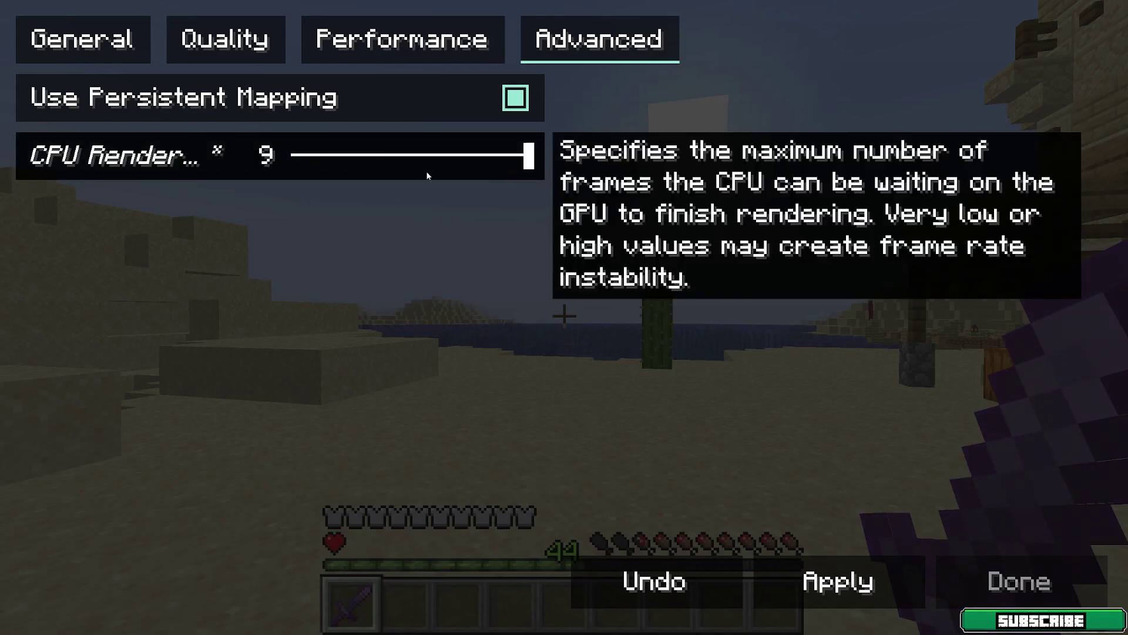
drag(427, 168, 529, 159)
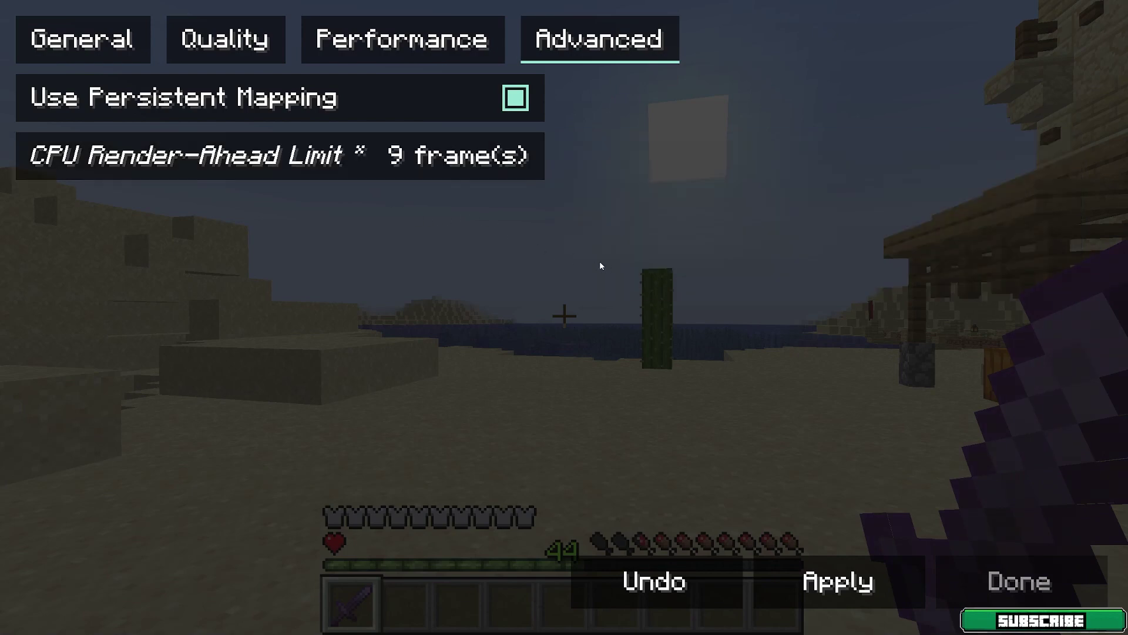
click(838, 582)
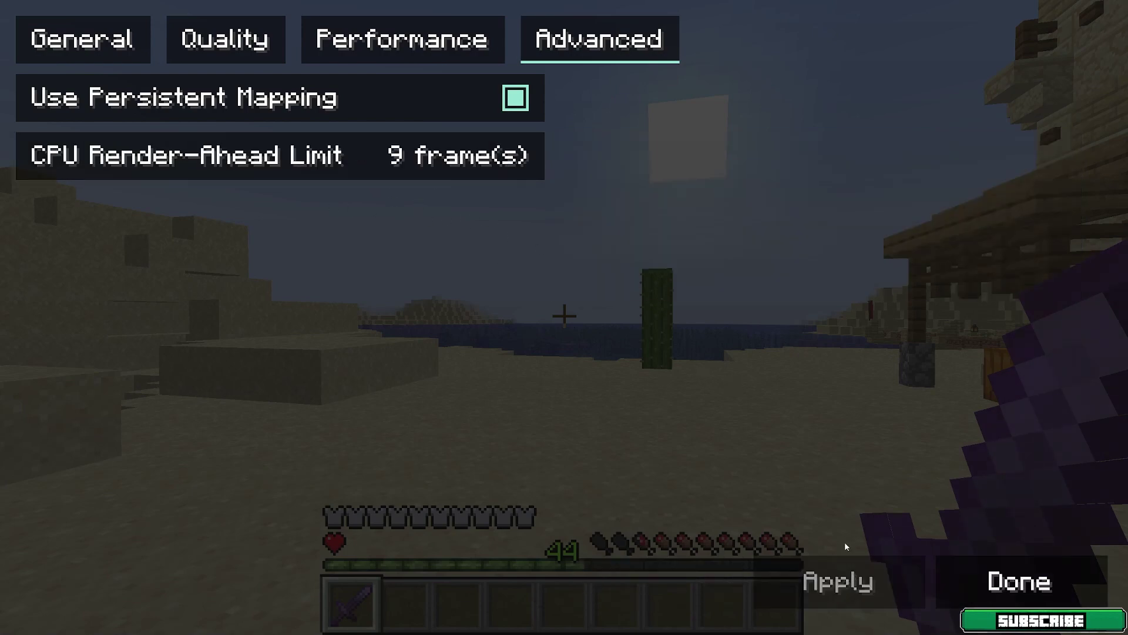
click(1019, 582)
- Resume the game and check the F3 debug overlay, which shows about 412 fps
key(Escape)
key(Escape)
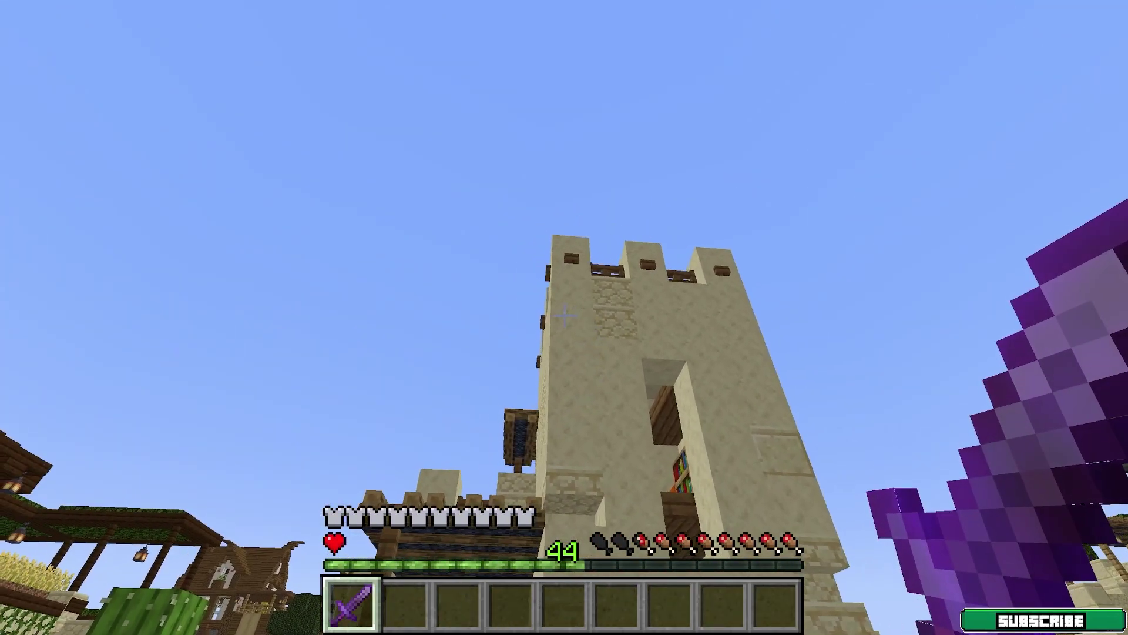
key(F3)
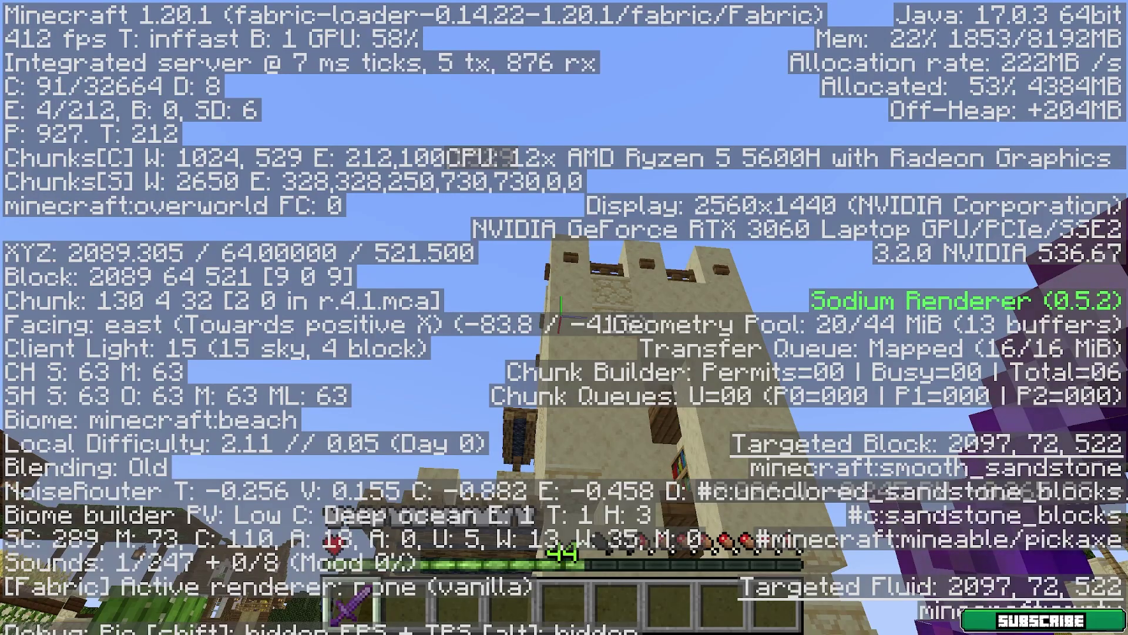
key(F3)
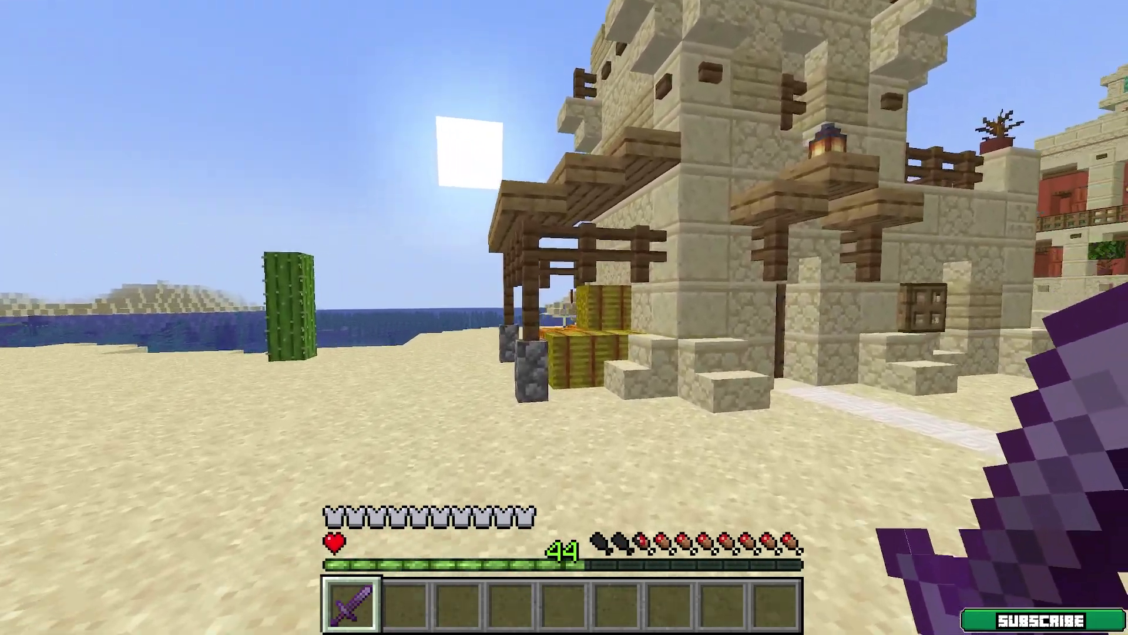
- Walk through the desert village past the sand wall, paved path and cactus
key(w)
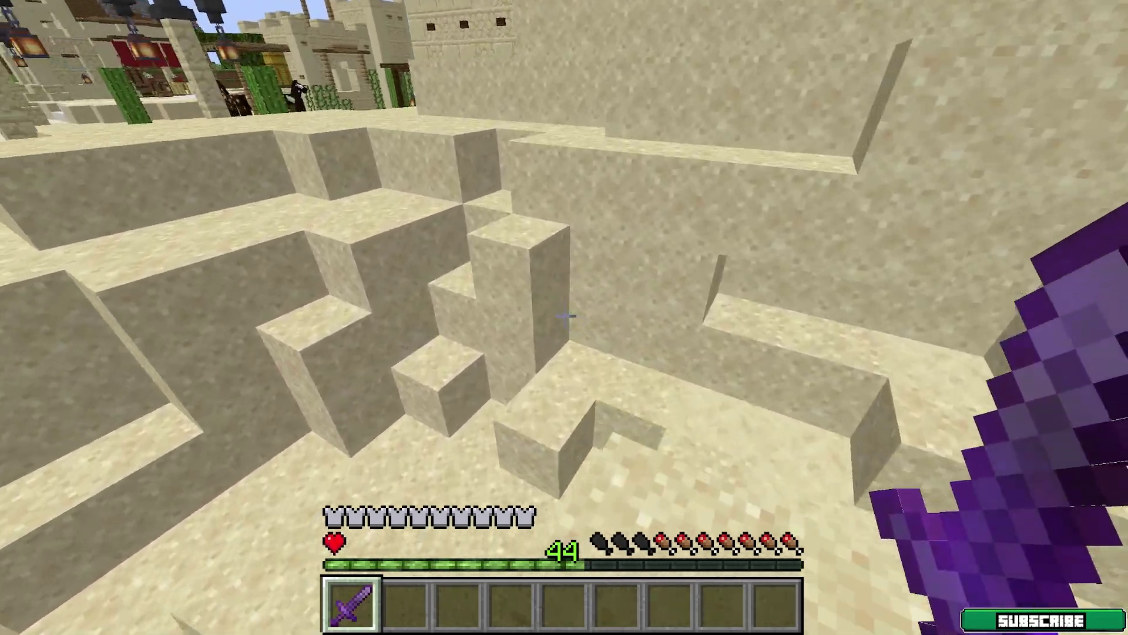
key(w)
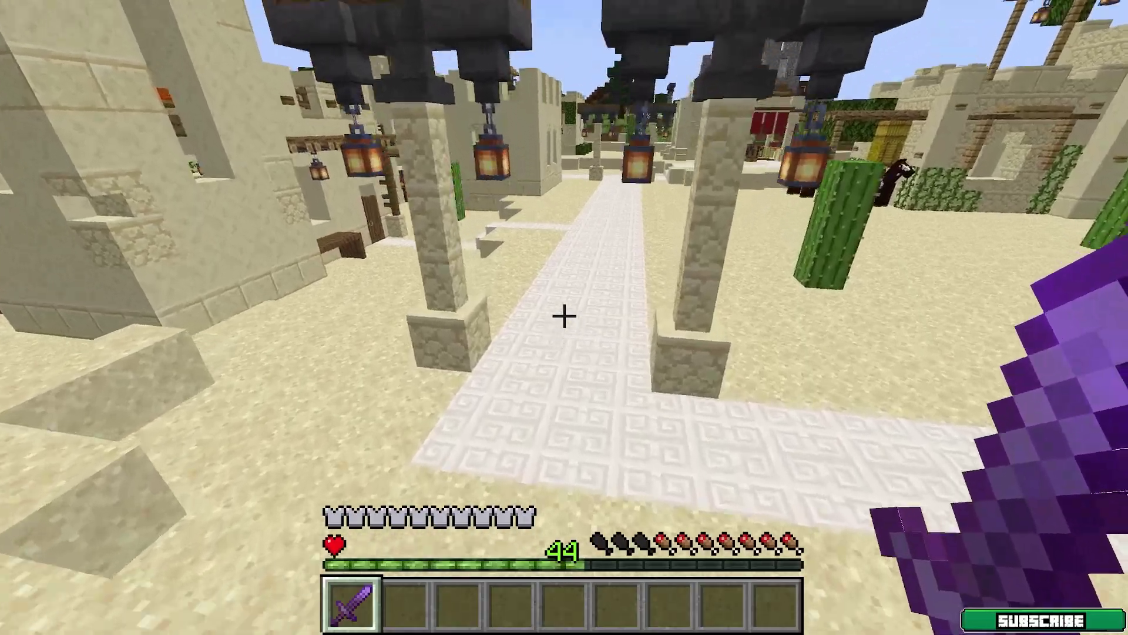
key(w)
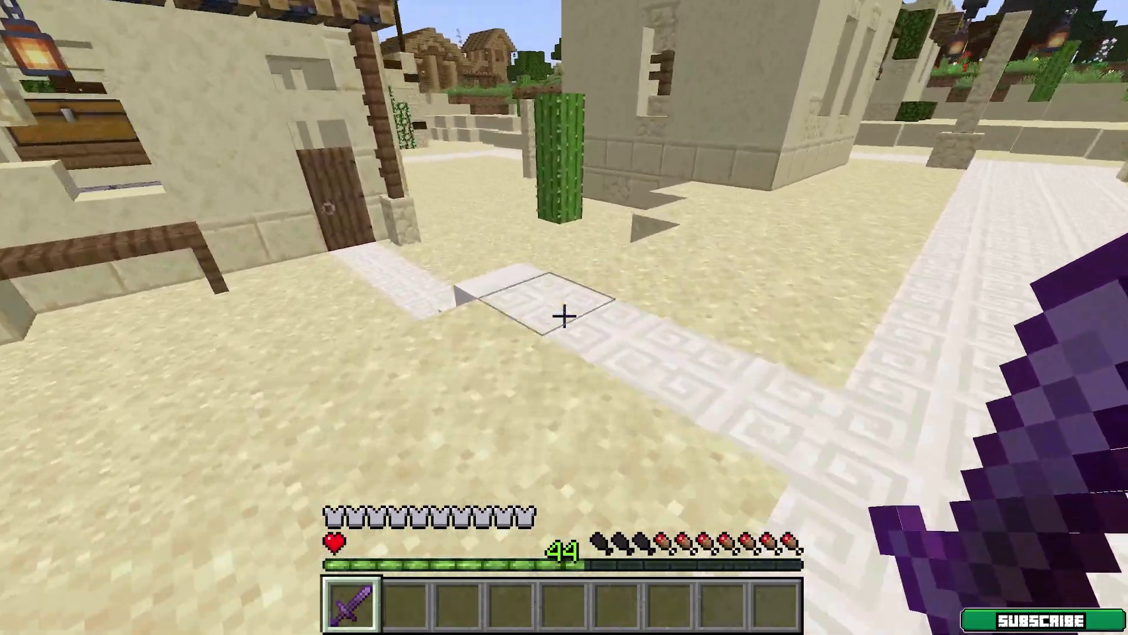